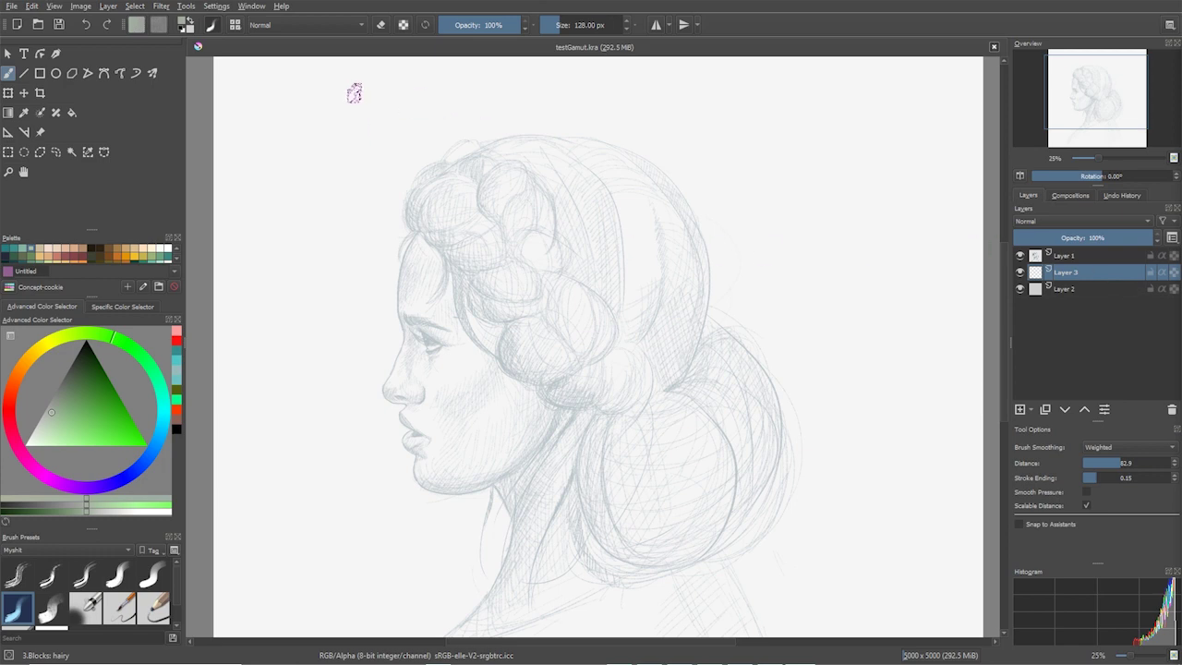
Step: Show the Gamut Masks docker in the workspace
left_click(218, 7)
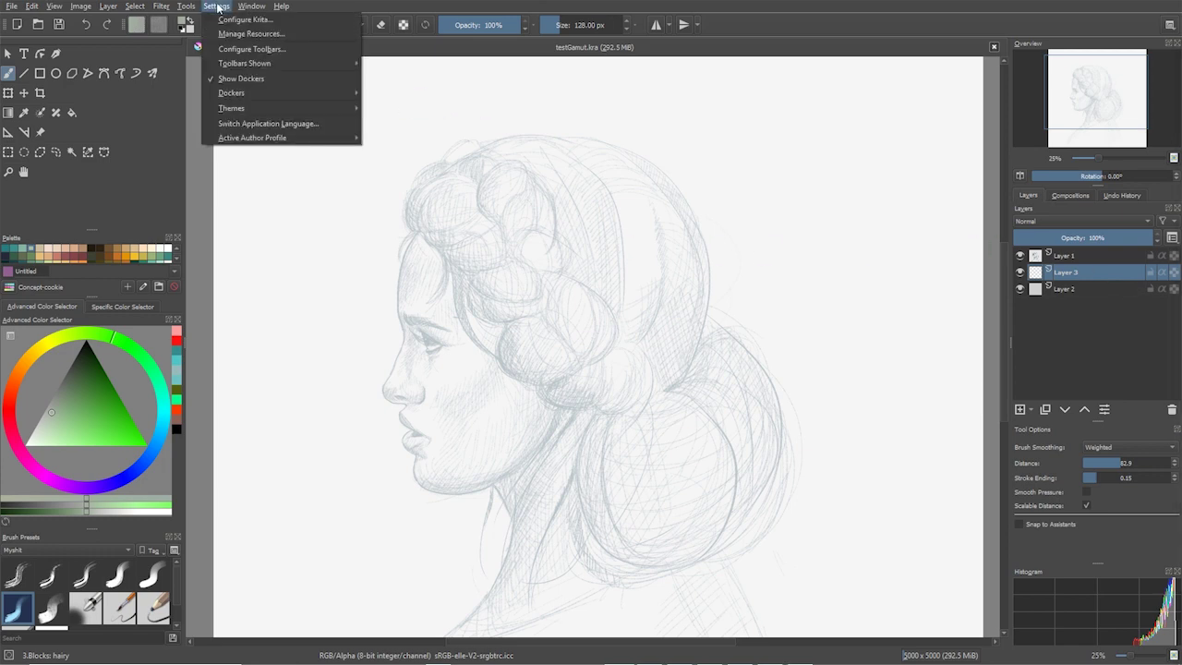
mouse_move(238, 95)
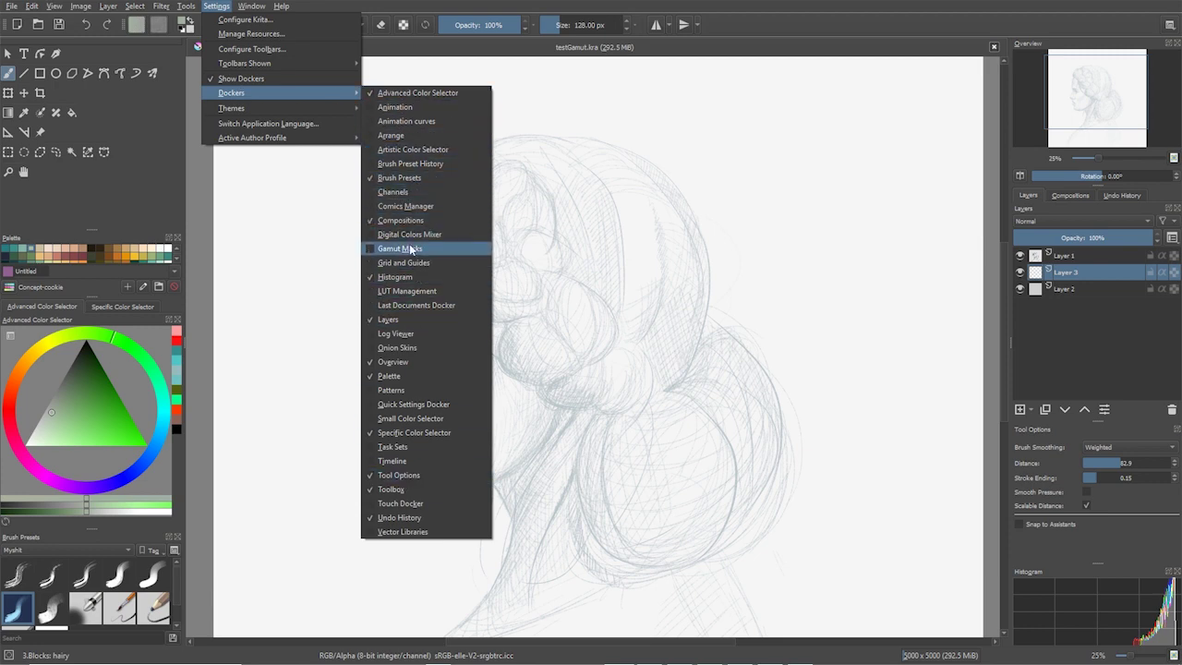
left_click(391, 249)
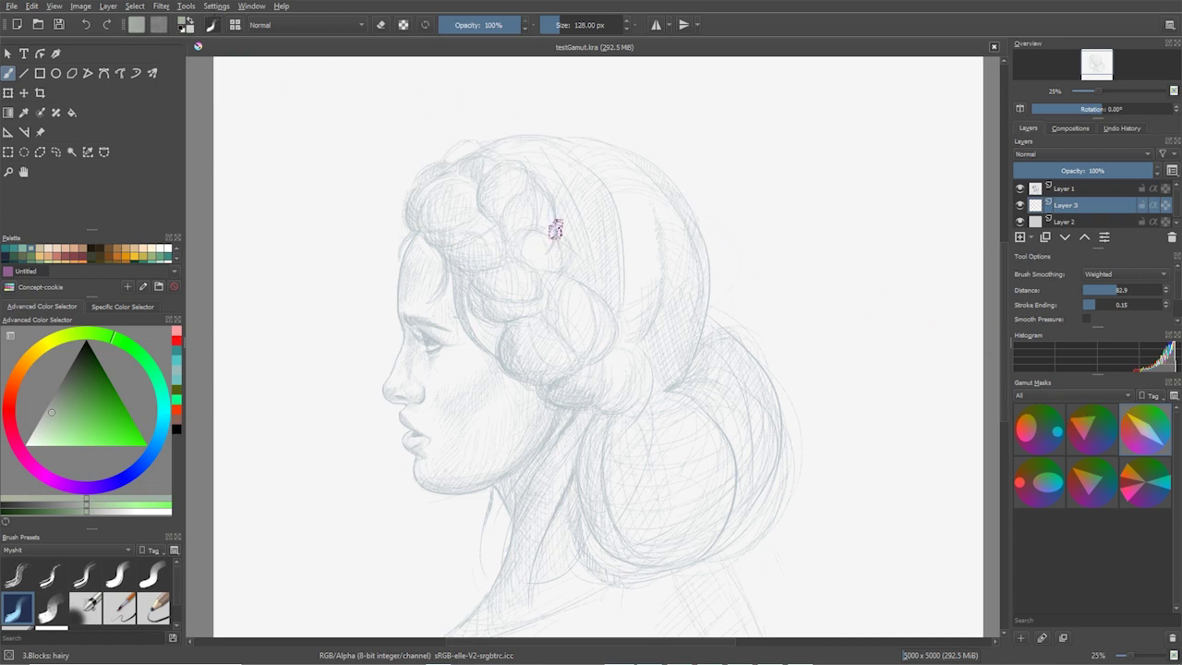
Step: Show the Artistic Color Selector docker and bring it to the front of the colour selectors
left_click(217, 5)
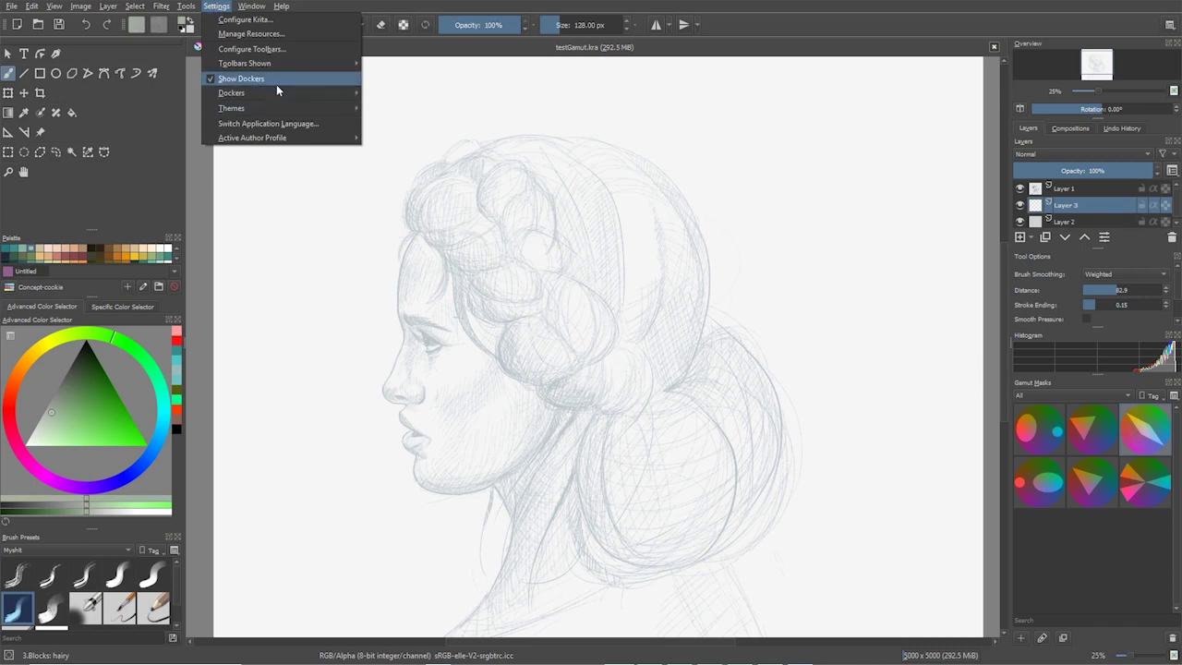
mouse_move(306, 90)
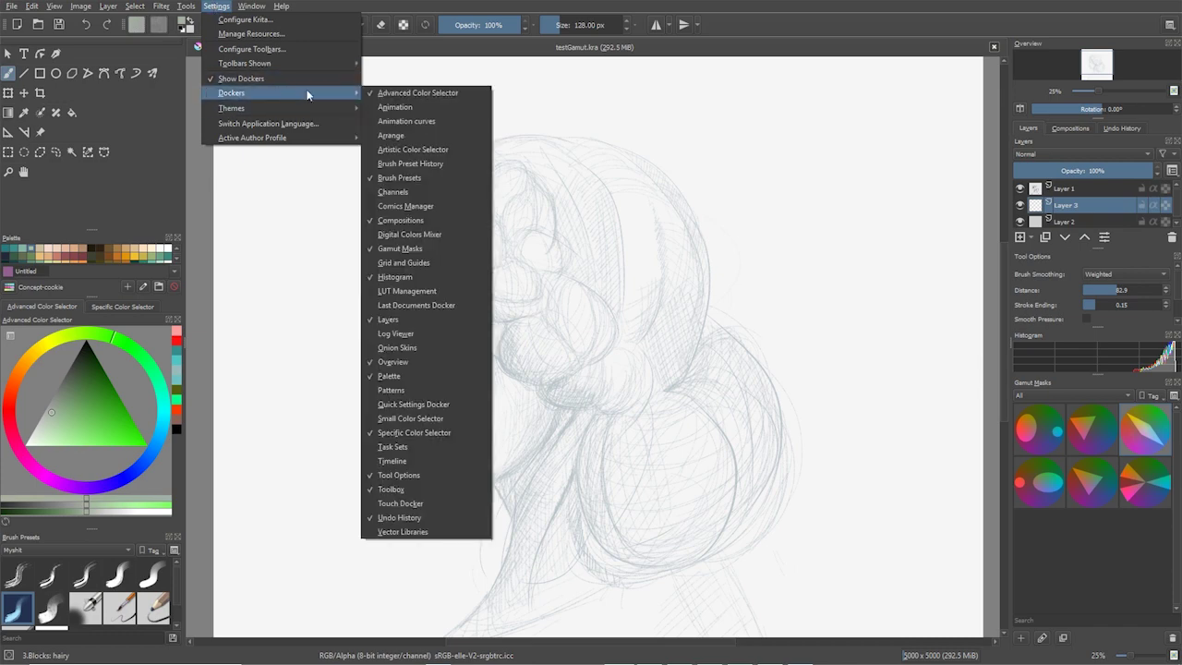
left_click(370, 149)
left_click(28, 307)
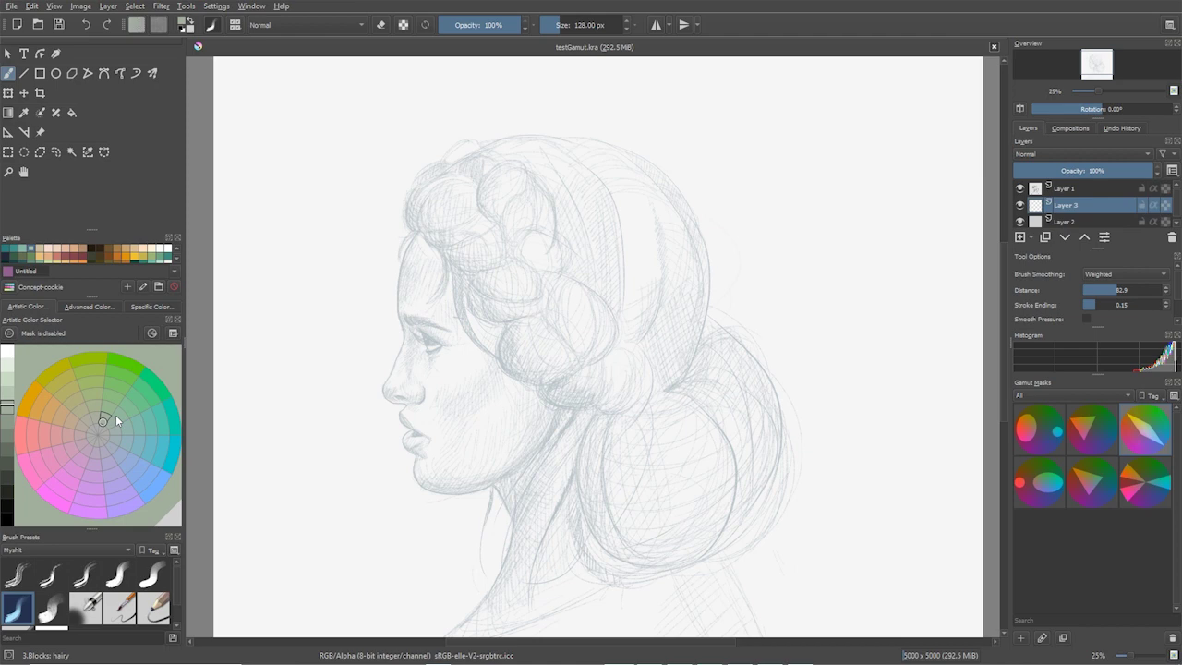
Step: Try several hues and saturations around the unmasked colour wheel, ending with a light purple
left_click(116, 370)
left_click(96, 363)
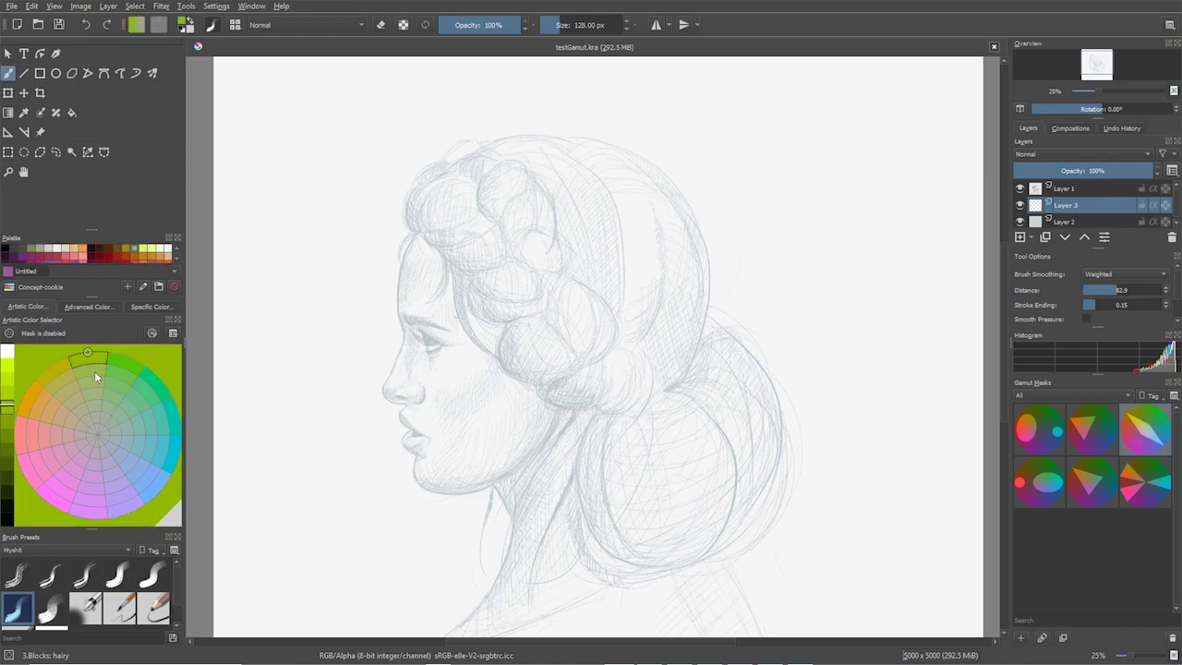
left_click(96, 374)
left_click(96, 395)
left_click(89, 416)
left_click(46, 429)
left_click(62, 476)
left_click(98, 451)
left_click(118, 453)
left_click(85, 499)
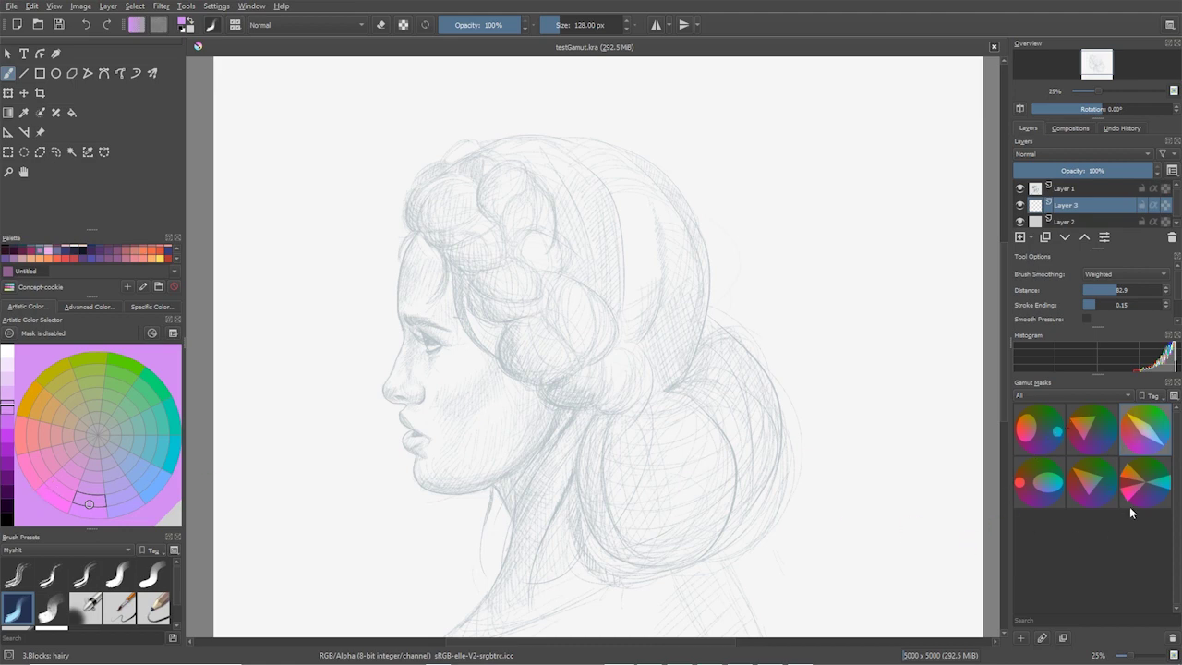
Step: Apply the three-wedge gamut mask and sample red and orange colours inside its warm wedge, ending with a tan
left_click(1149, 484)
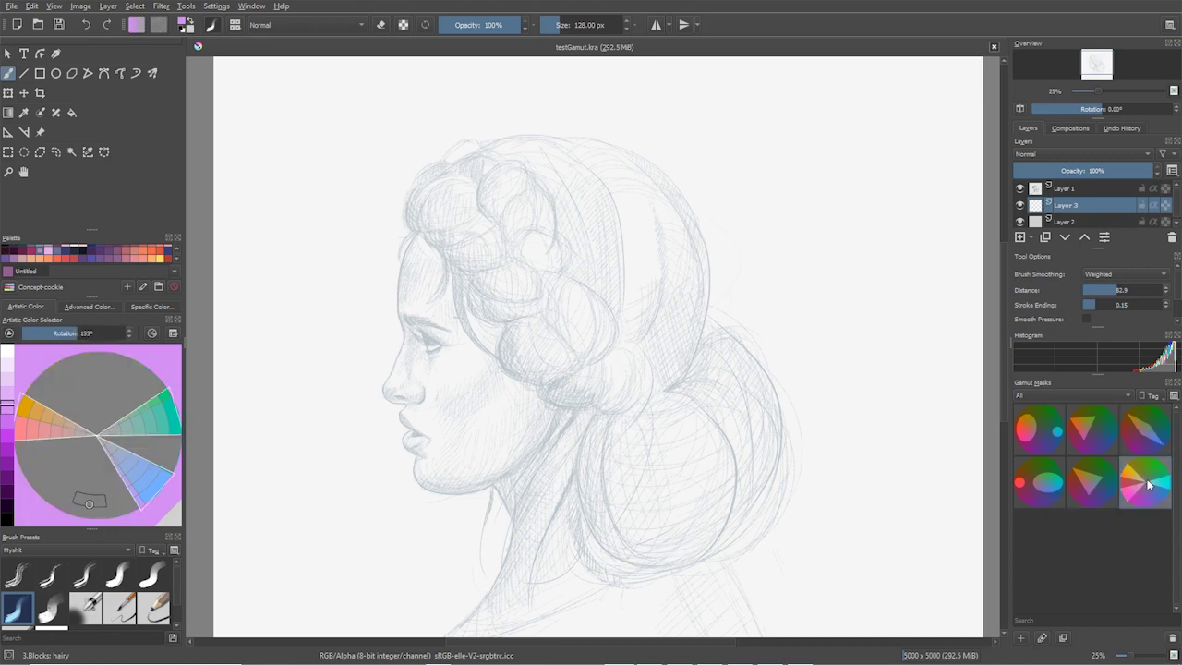
left_click(39, 431)
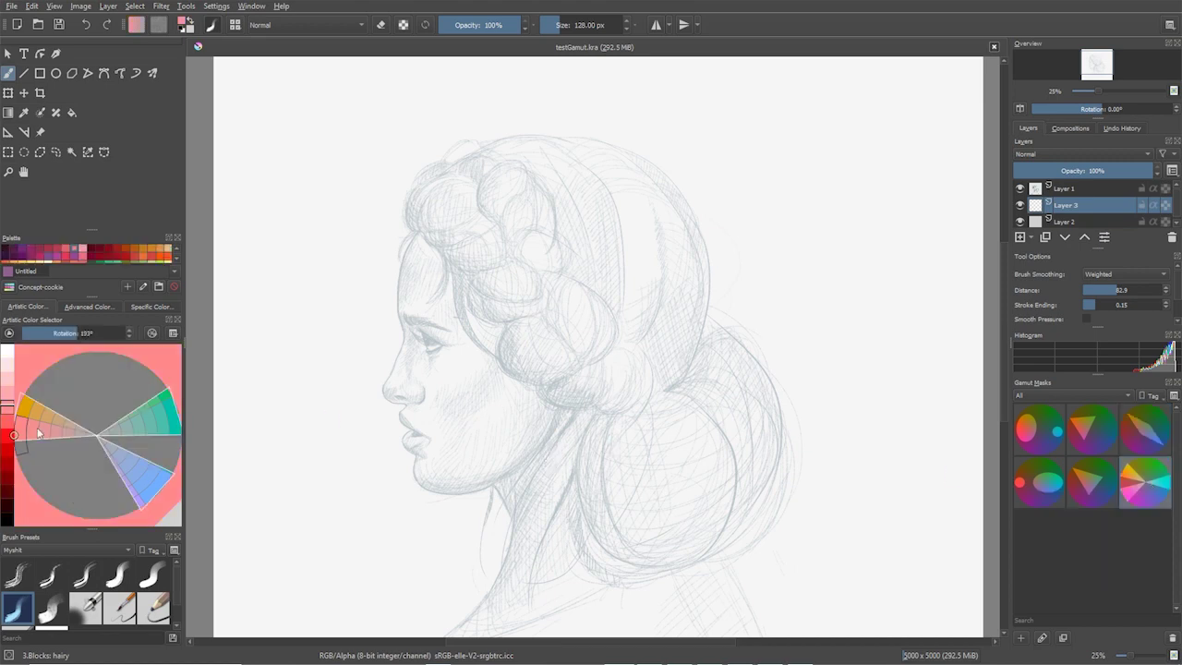
left_click(27, 408)
left_click(44, 420)
left_click(61, 432)
left_click(41, 431)
left_click(26, 406)
left_click(49, 412)
left_click(61, 415)
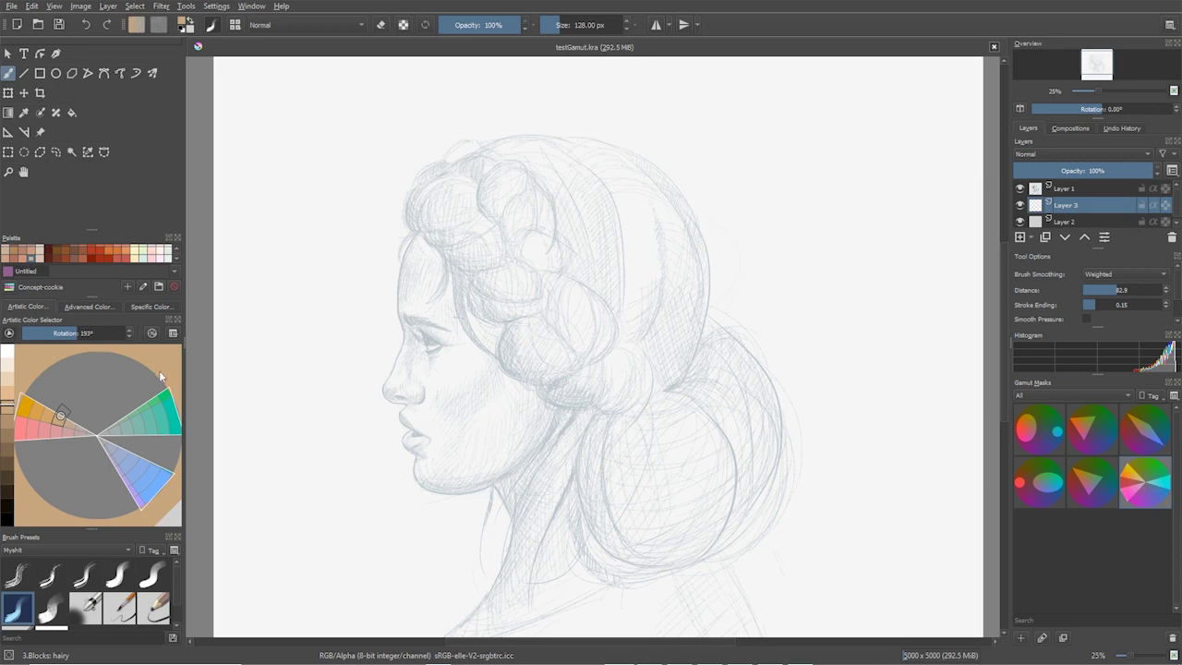
Step: Rotate the three-wedge gamut mask to 360° and lighten the tan to a very pale peach
mouse_move(81, 333)
left_mouse_down()
mouse_move(31, 342)
mouse_move(112, 334)
mouse_move(80, 334)
left_mouse_up()
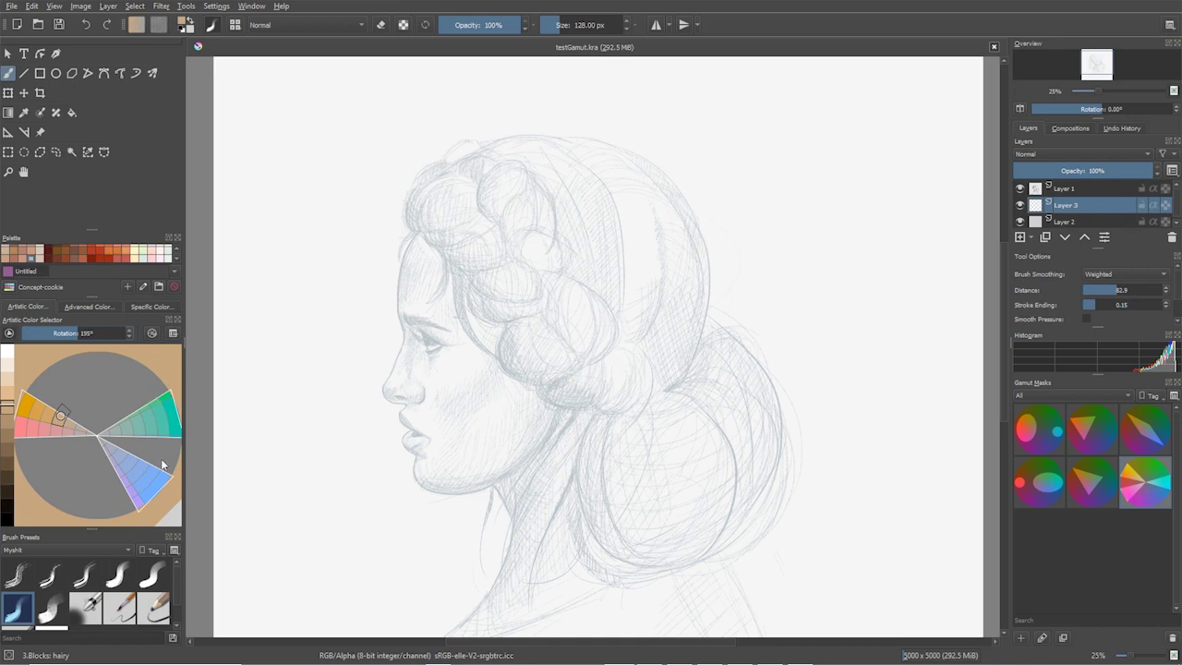
left_click_drag(70, 333, 145, 342)
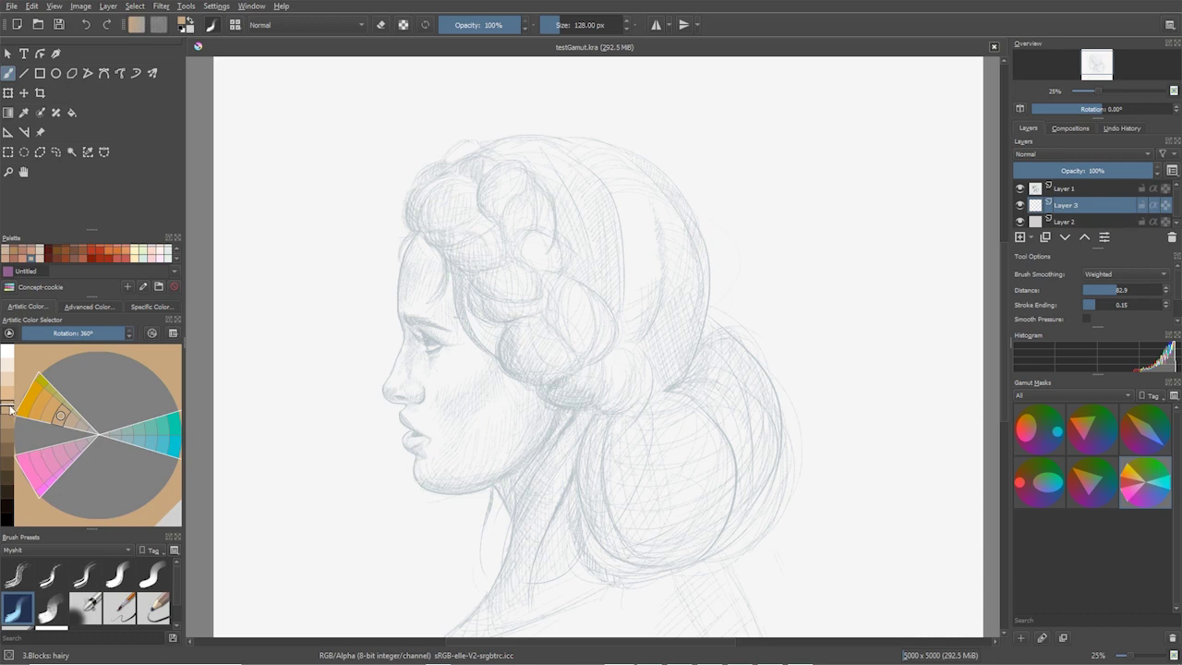
mouse_move(3, 368)
left_mouse_down()
mouse_move(6, 530)
mouse_move(9, 367)
left_mouse_up()
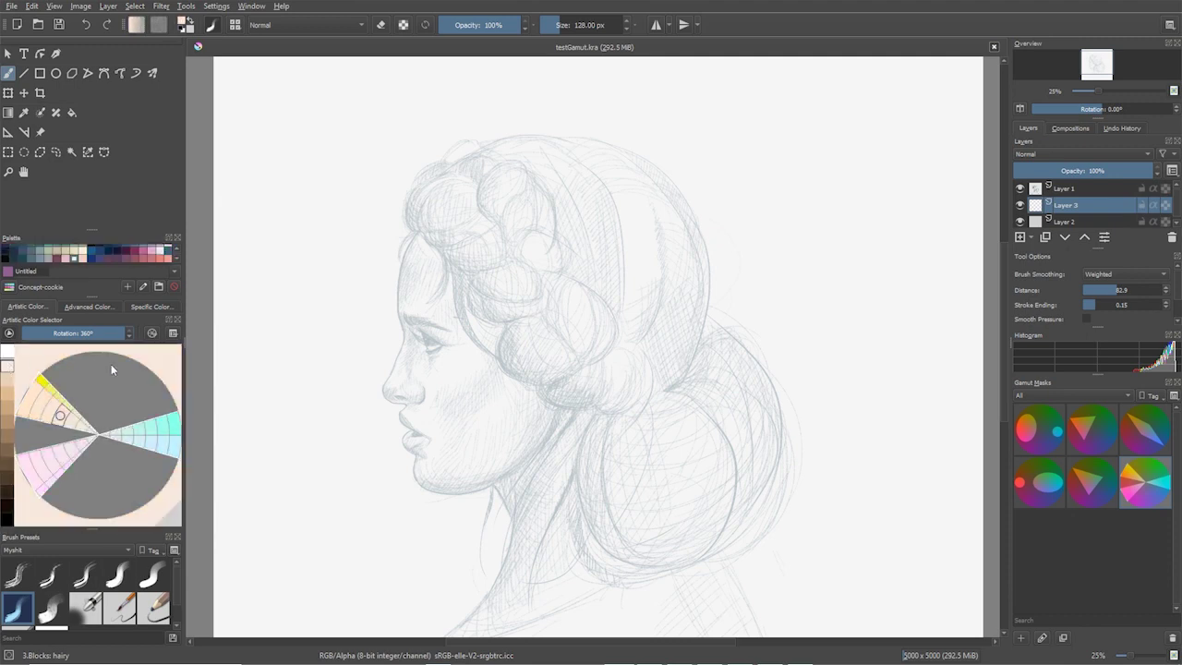
Step: Sample pale colours on the masked wheel, restore a medium lightness for the orange, and choose a teal
mouse_move(70, 418)
left_mouse_down()
mouse_move(37, 406)
mouse_move(46, 392)
mouse_move(72, 421)
left_mouse_up()
left_click(115, 375)
mouse_move(131, 401)
left_mouse_down()
mouse_move(110, 412)
mouse_move(116, 379)
mouse_move(137, 402)
mouse_move(104, 422)
left_mouse_up()
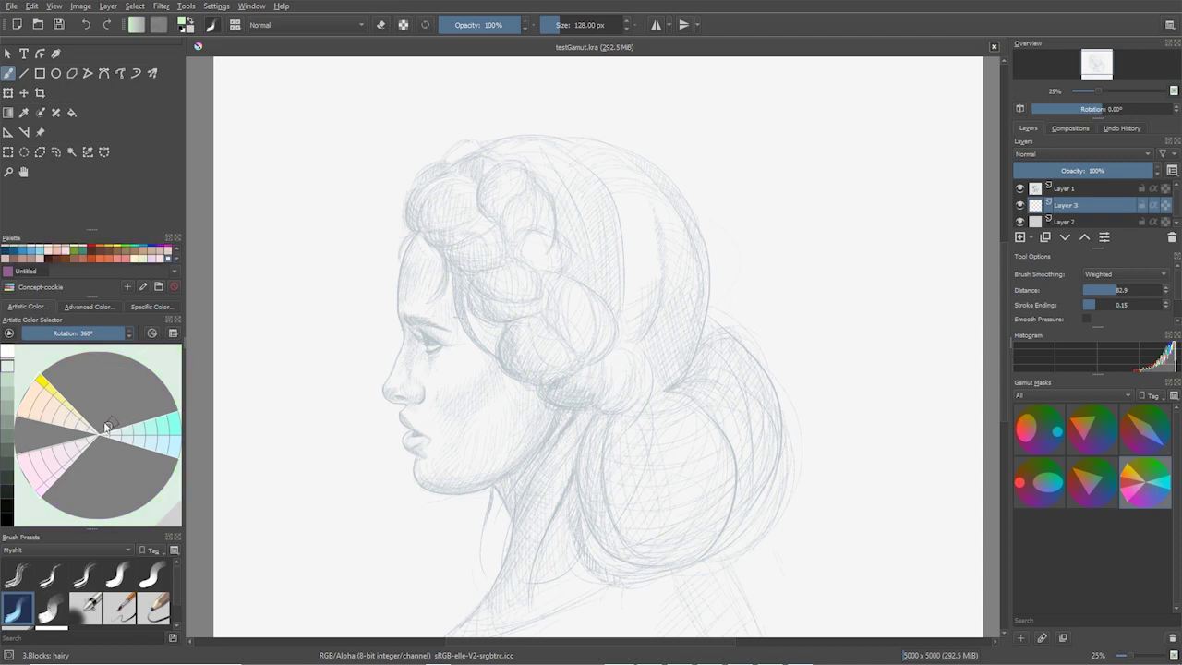
left_click(25, 412)
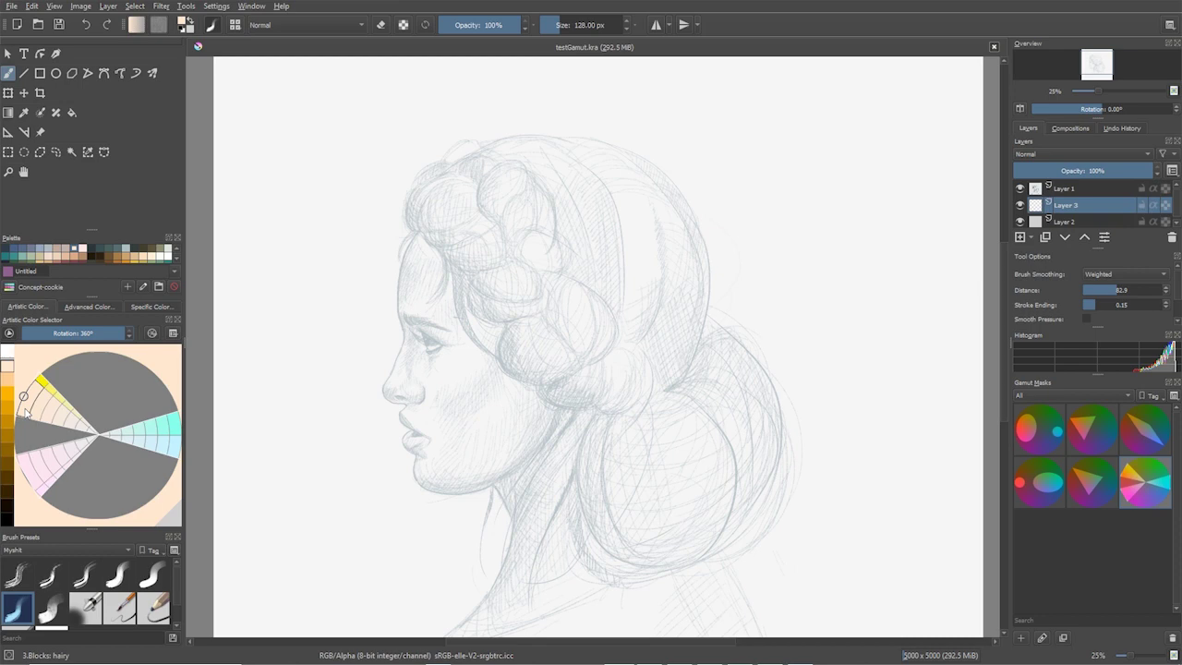
left_click(26, 411)
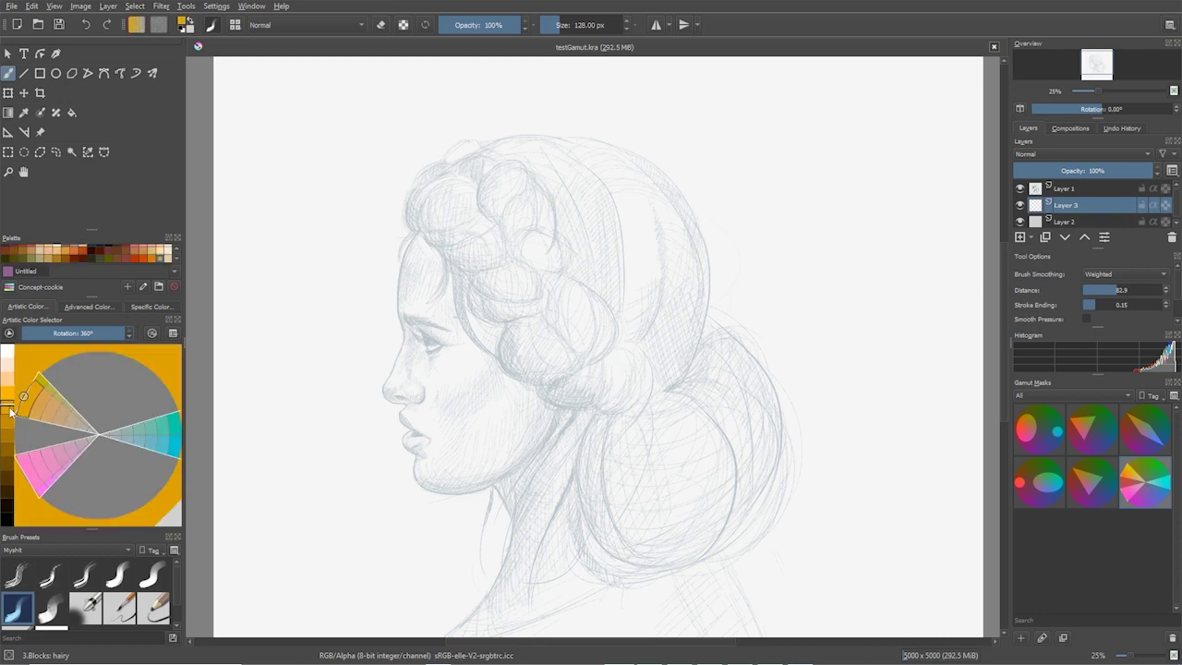
left_click(176, 430)
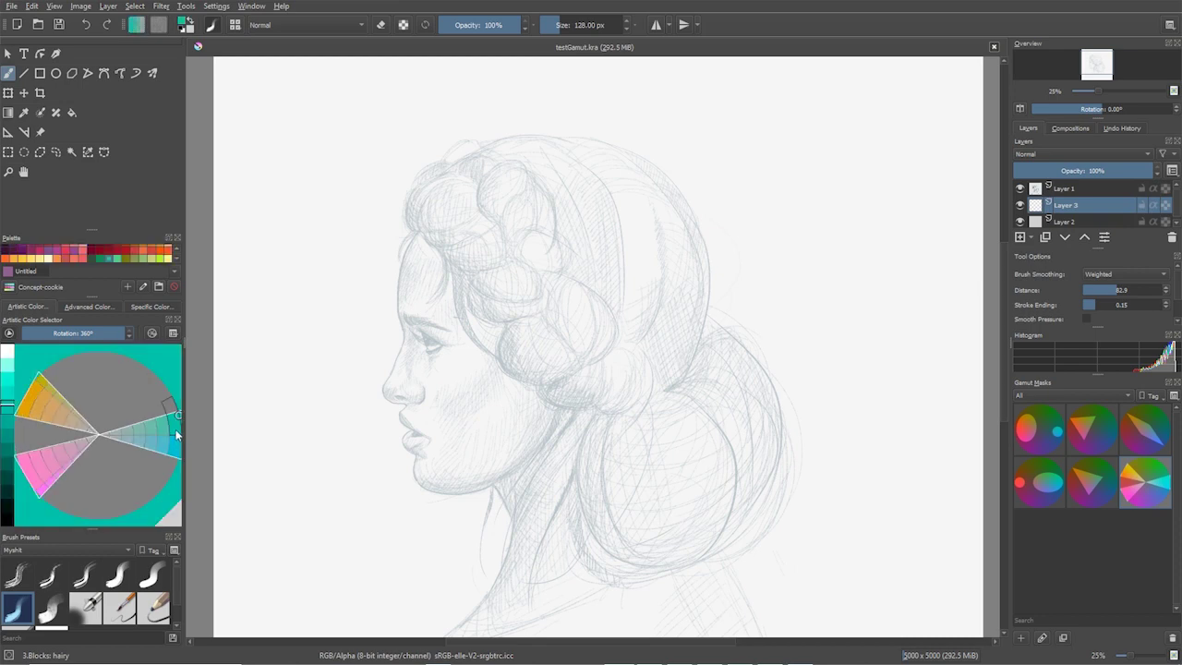
Step: Darken the colour and alternate between the ochre and pink wedges, ending with a saturated magenta
left_click(5, 431)
left_click(46, 404)
left_click(40, 476)
left_click(43, 403)
left_click(73, 450)
left_click(36, 468)
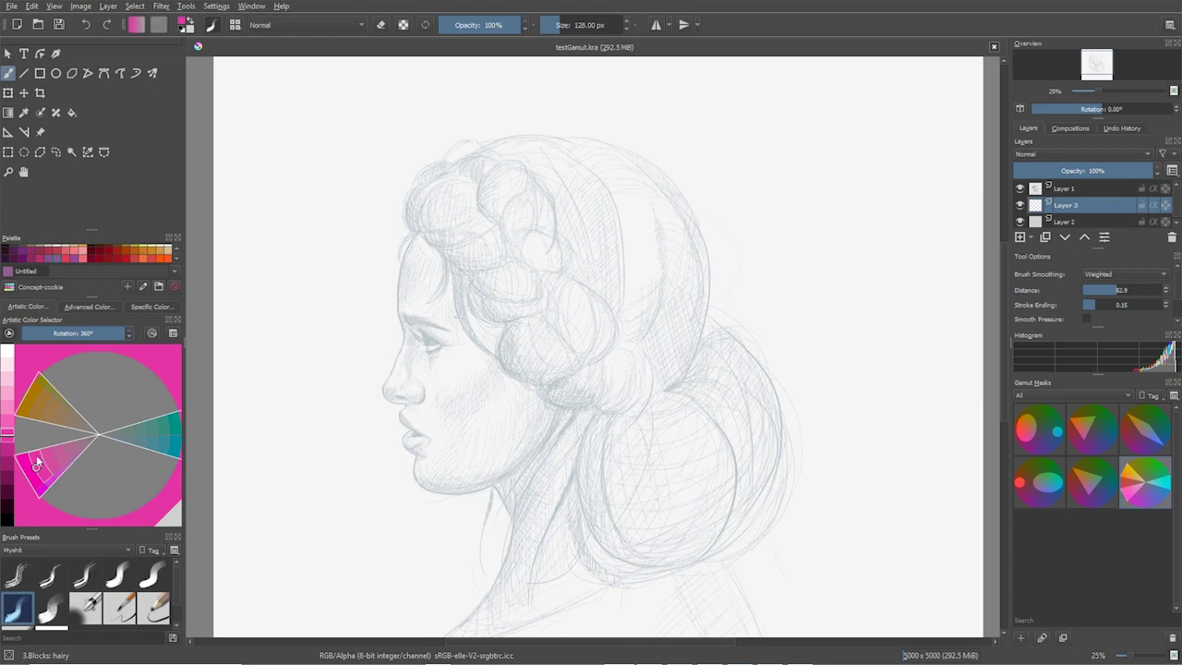
Step: Try lighter and darker values of the magenta, ending with a medium pink, and rotate the three-wedge mask to about 195°
left_click(8, 388)
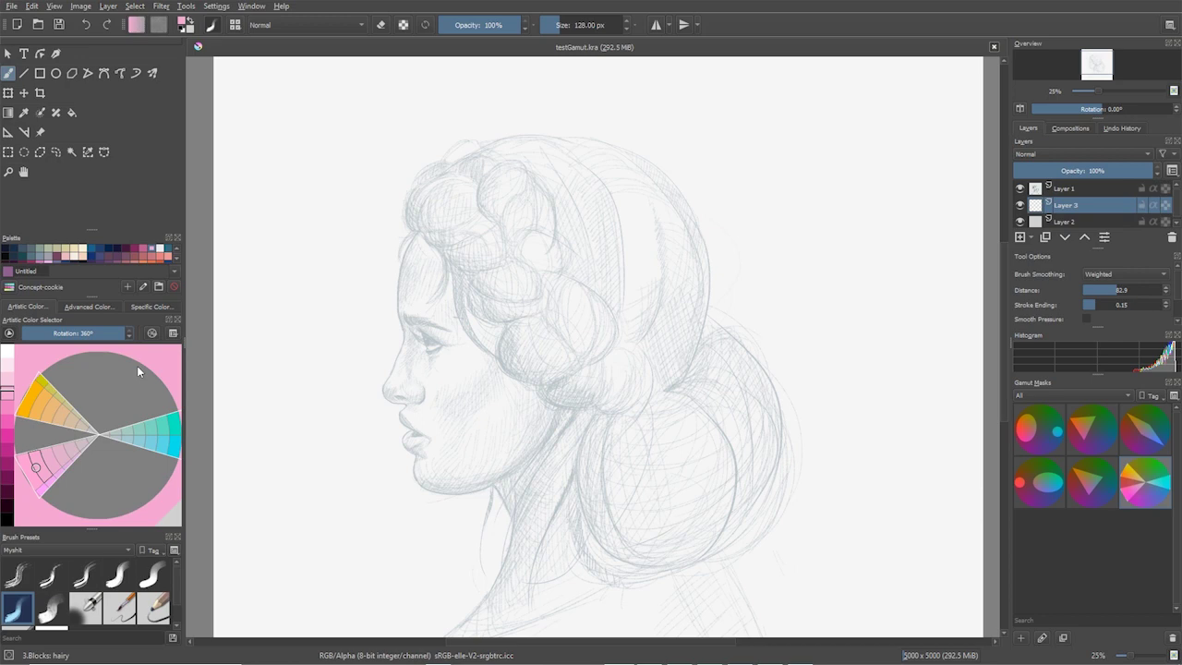
left_click(7, 422)
left_click(6, 444)
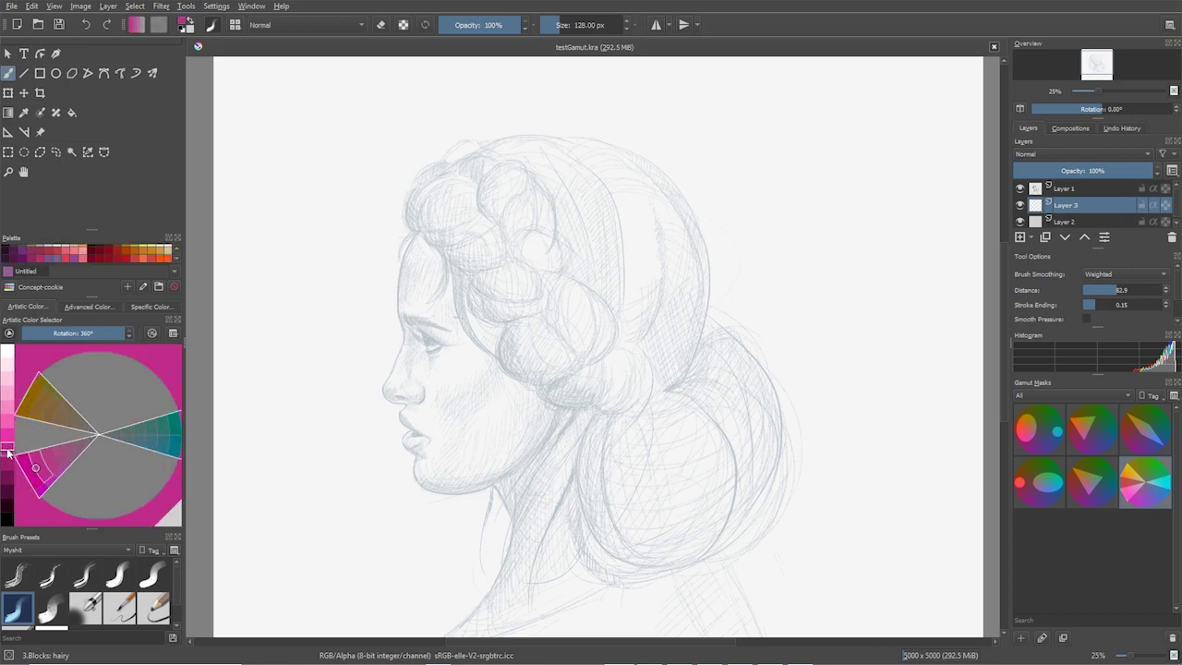
left_click(7, 407)
left_click(12, 416)
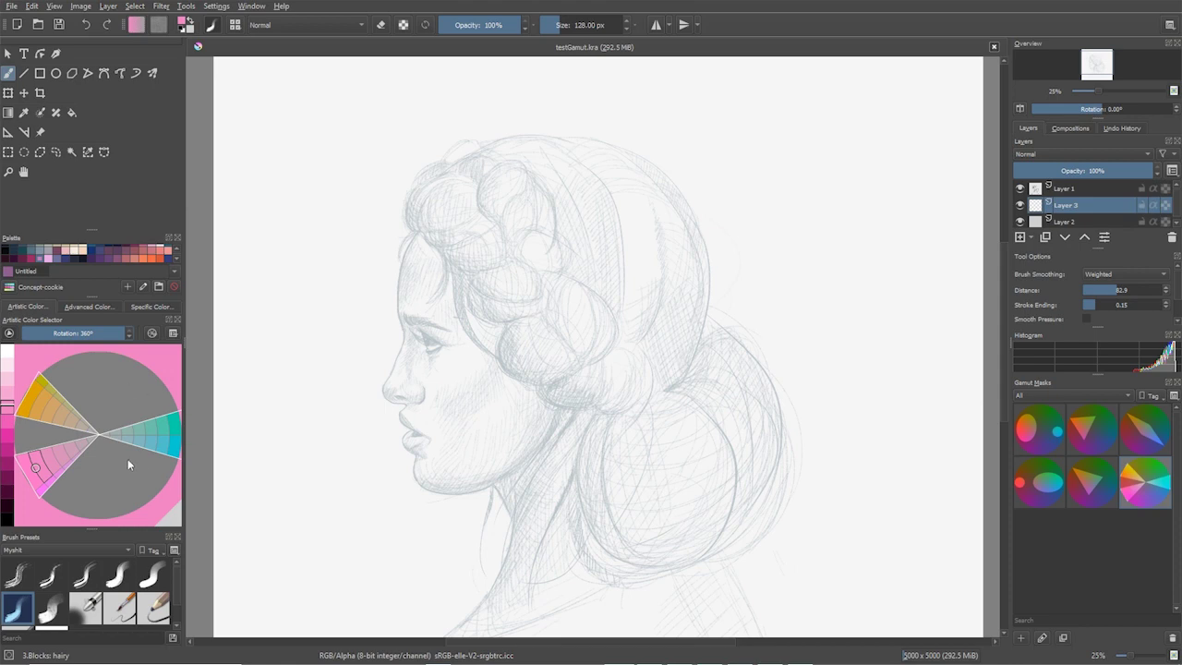
mouse_move(93, 333)
left_mouse_down()
mouse_move(60, 333)
mouse_move(79, 343)
left_mouse_up()
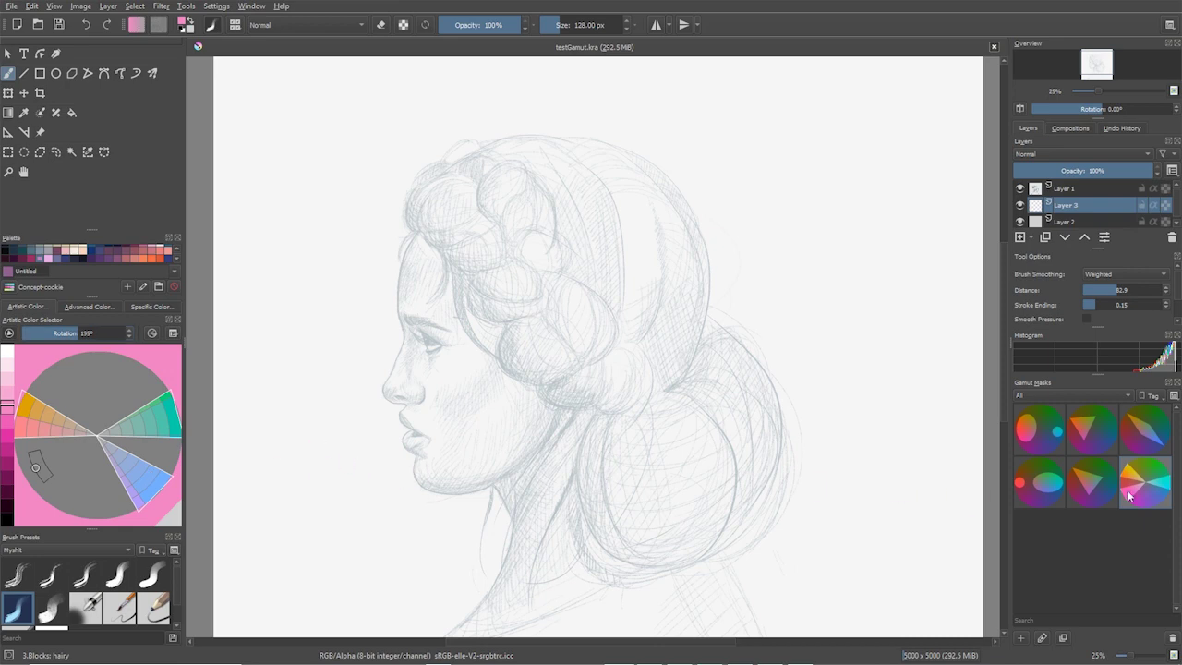
Step: Try other gamut masks in turn: the diamond, the circle with ellipse, and the small triangle
mouse_move(1141, 443)
left_click(1143, 442)
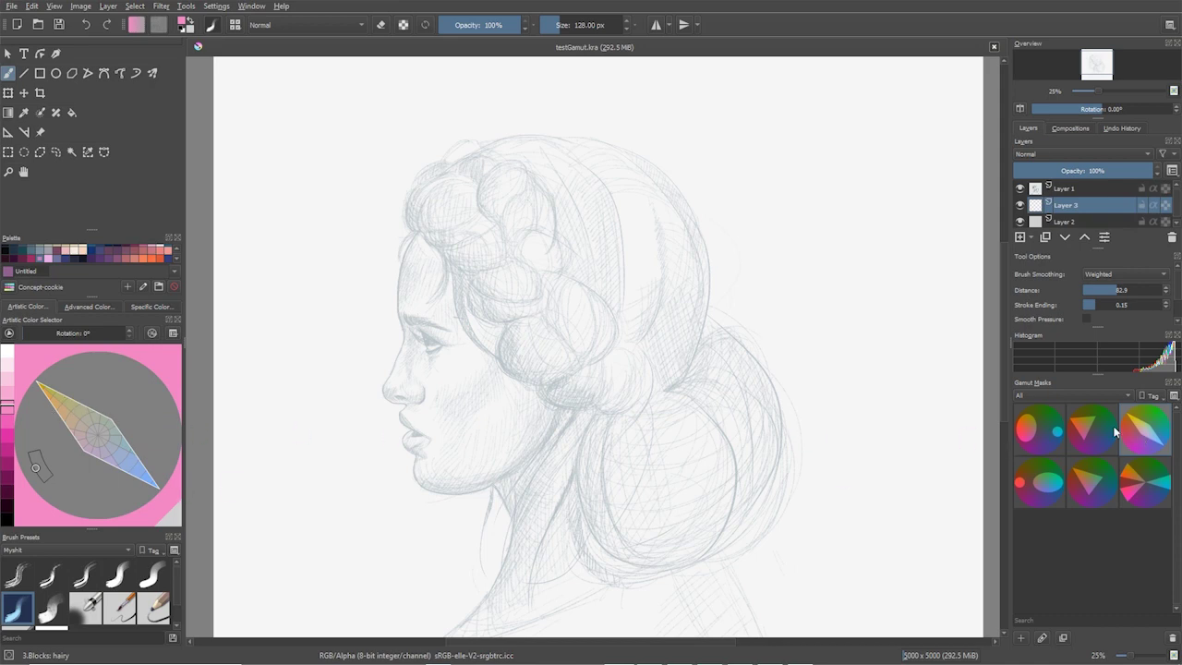
left_click(1053, 456)
left_click(1041, 481)
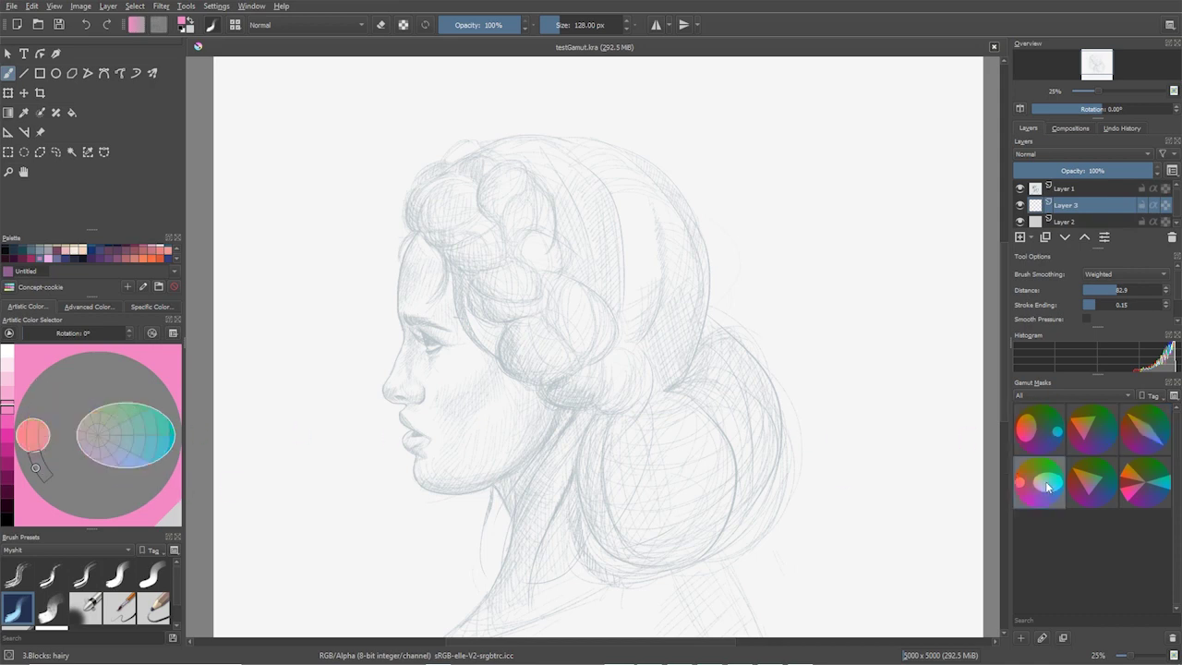
left_click(1093, 481)
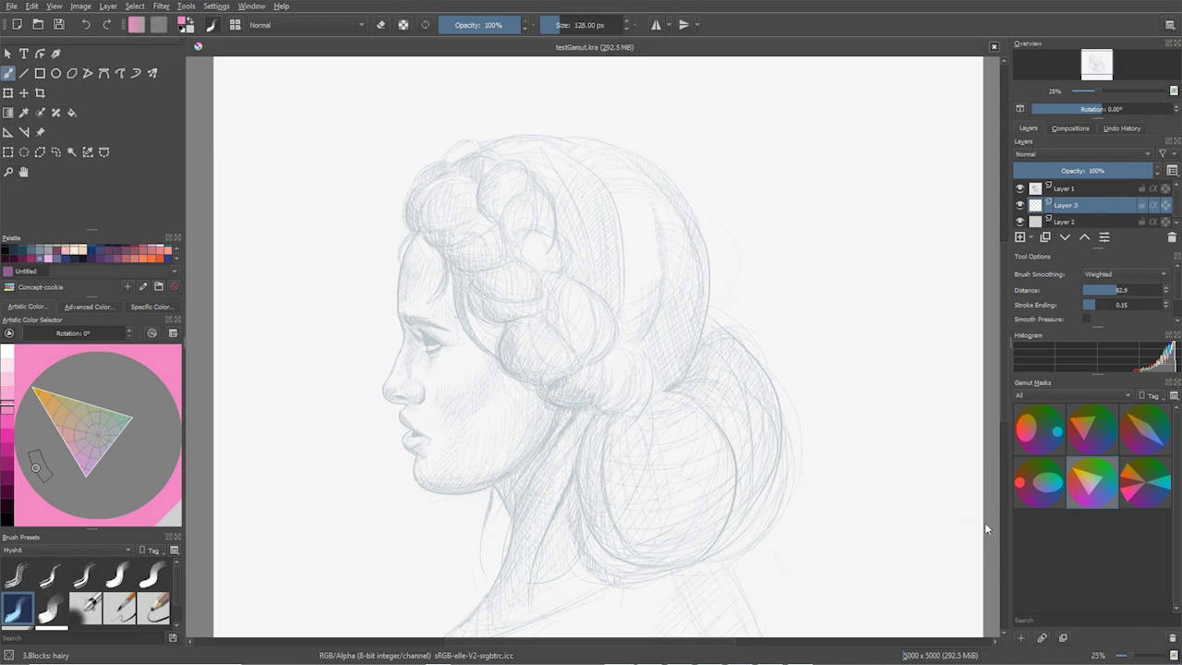
Step: Create and save a gamut mask with Calligraphy strokes from the wheel's orange-yellow edge past its centre, and choose a greyish yellow inside it
left_click(1025, 638)
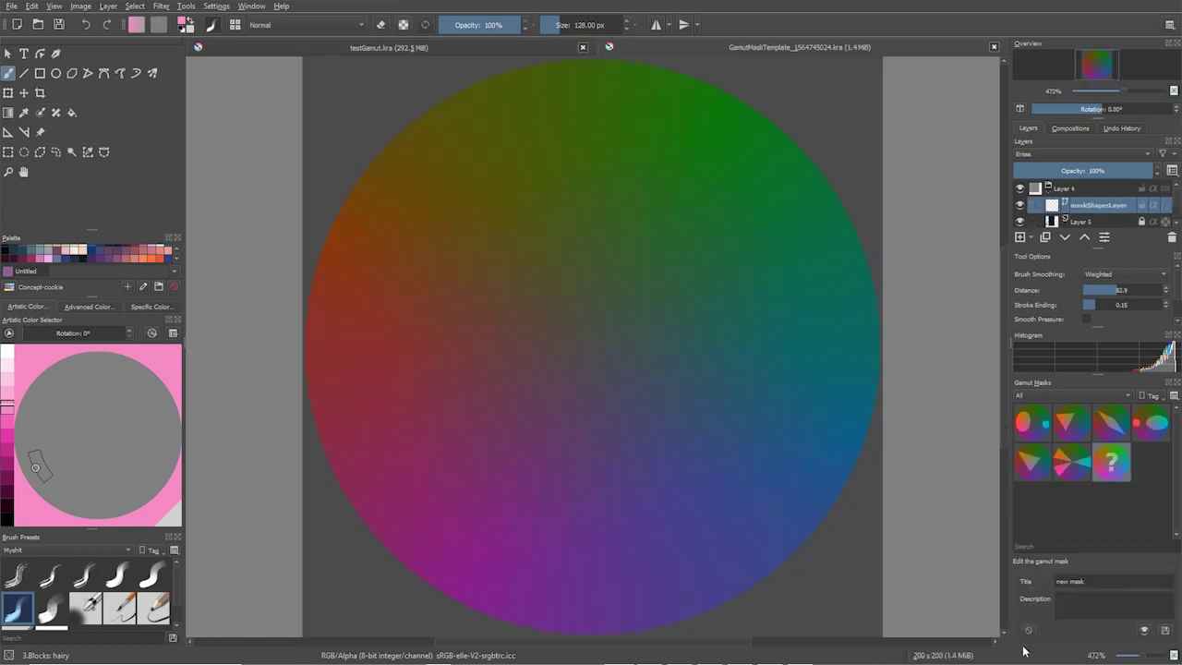
left_click(56, 54)
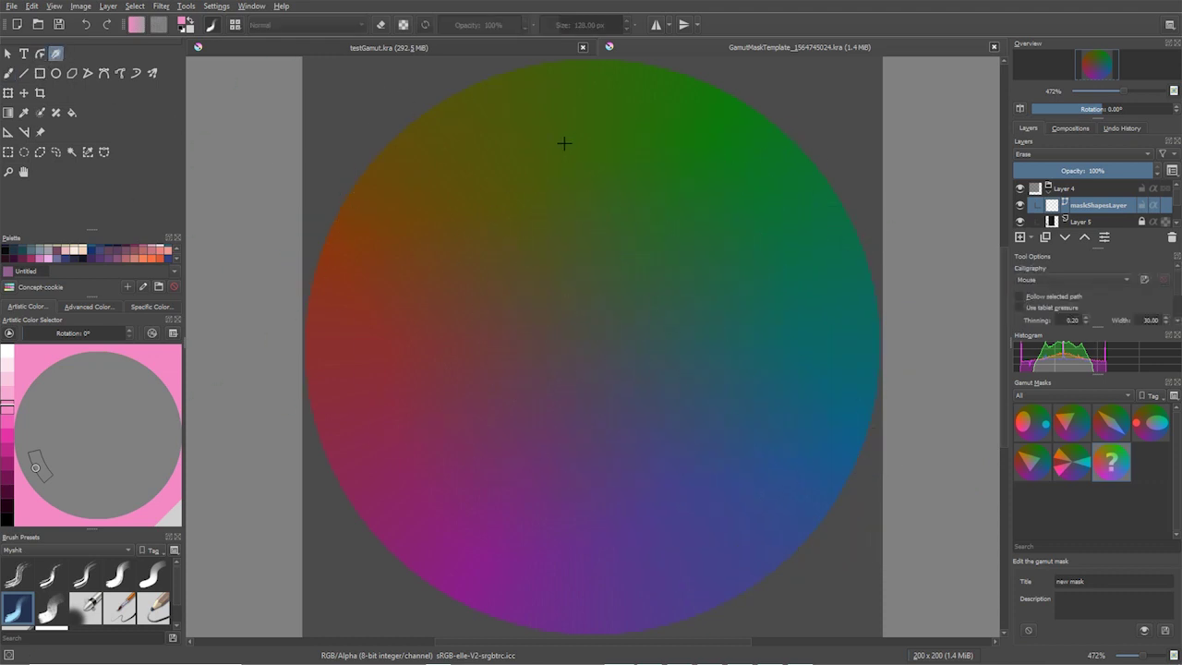
left_click_drag(448, 97, 510, 194)
mouse_move(504, 152)
left_mouse_down()
mouse_move(604, 222)
mouse_move(625, 282)
mouse_move(509, 374)
mouse_move(546, 229)
mouse_move(409, 290)
mouse_move(422, 126)
mouse_move(490, 123)
mouse_move(355, 221)
mouse_move(517, 361)
mouse_move(424, 254)
mouse_move(466, 264)
left_mouse_up()
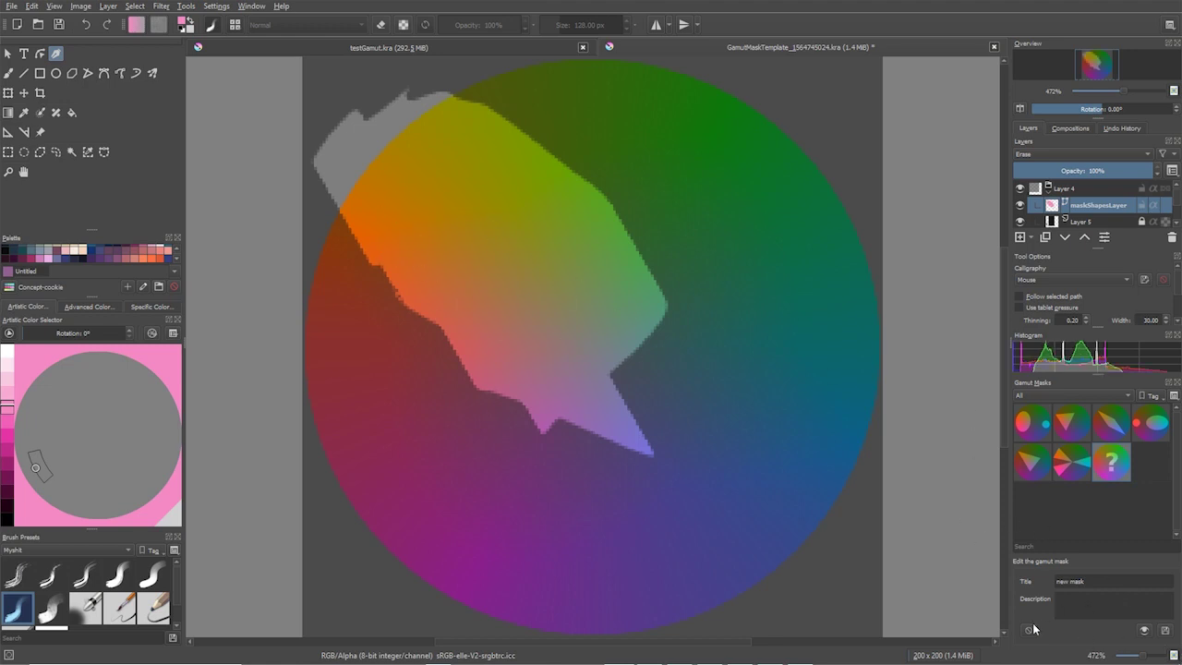
left_click(1166, 631)
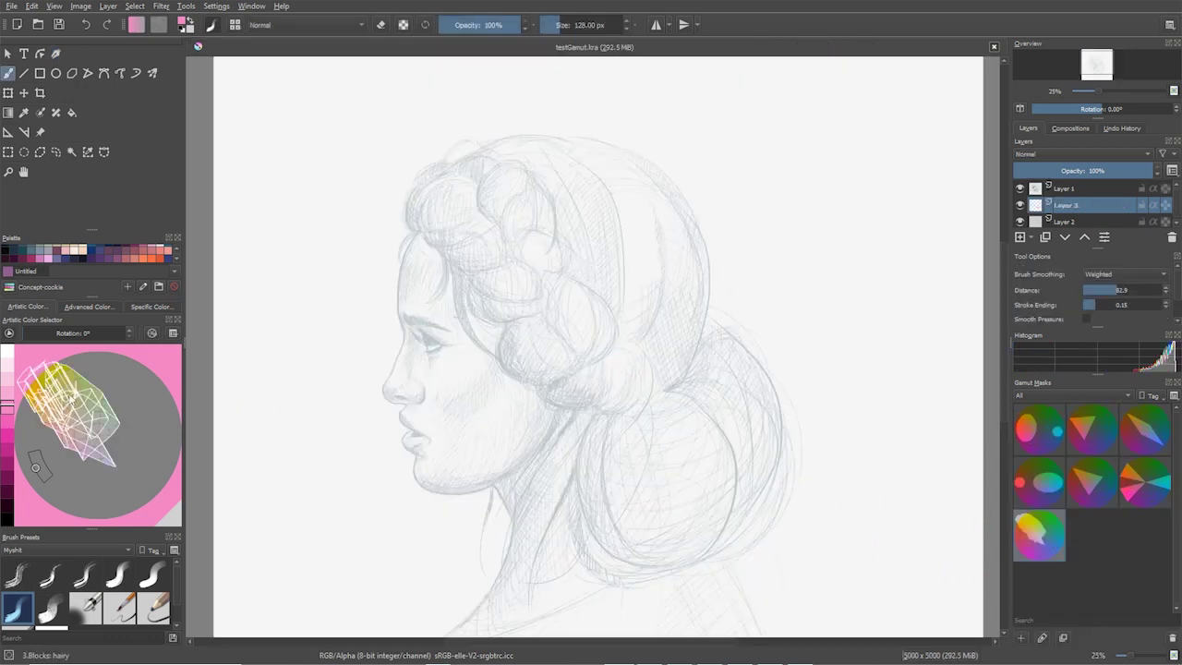
left_click(91, 406)
mouse_move(90, 406)
left_mouse_down()
mouse_move(92, 449)
mouse_move(81, 411)
left_mouse_up()
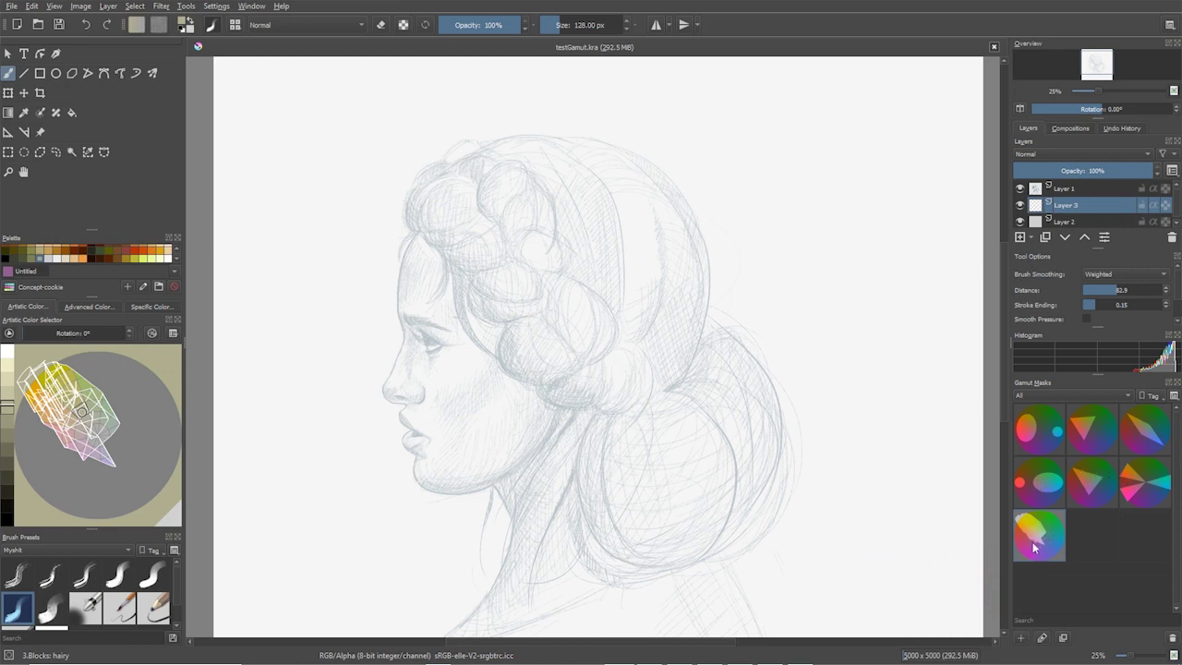
Step: Apply the three-wedge gamut mask again and choose a darker red from its warm wedge
left_click(1040, 480)
left_click(1145, 480)
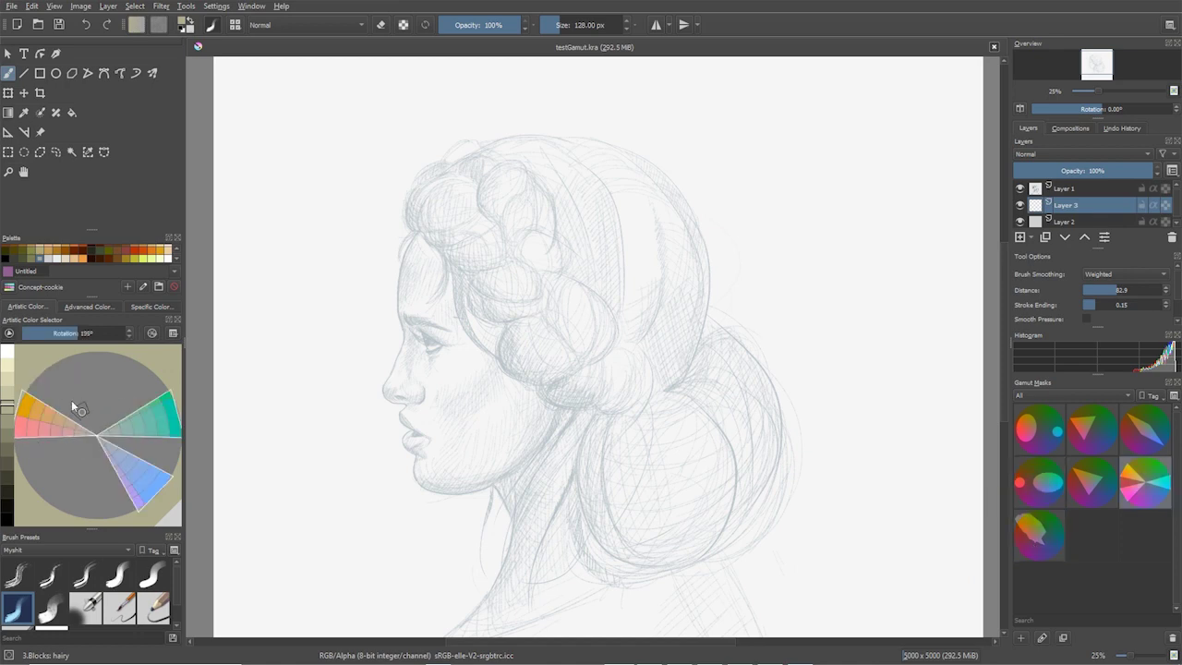
mouse_move(29, 416)
left_mouse_down()
mouse_move(84, 429)
mouse_move(19, 433)
mouse_move(27, 406)
mouse_move(79, 433)
mouse_move(7, 438)
mouse_move(7, 383)
mouse_move(8, 450)
left_mouse_up()
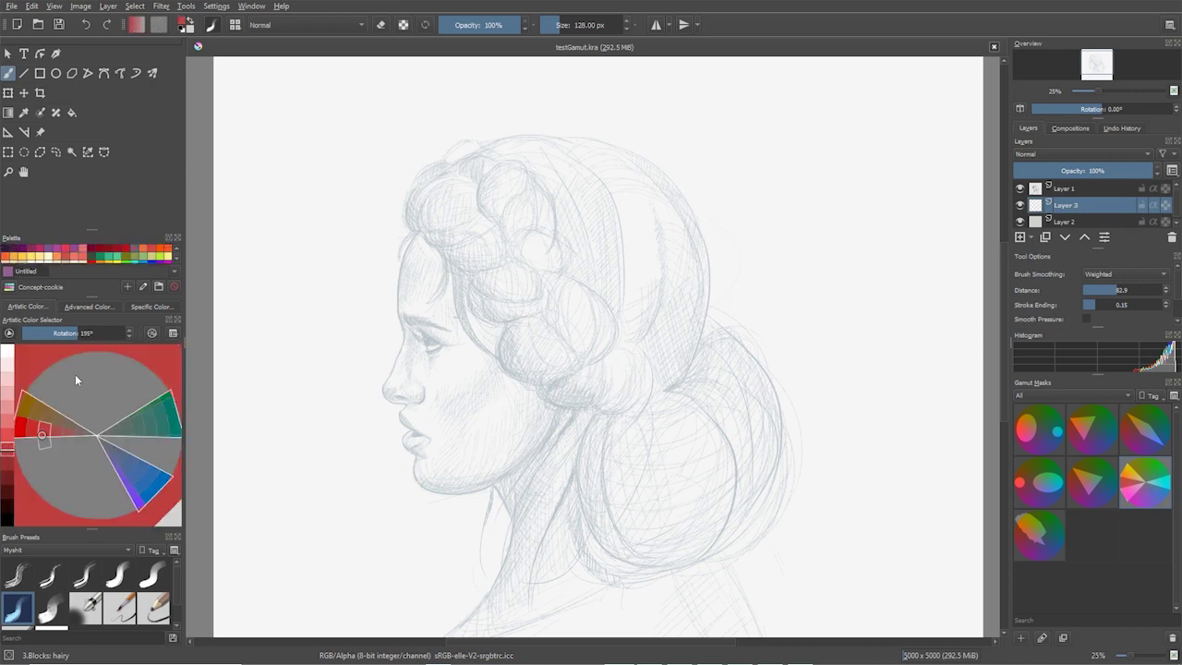
Step: Set the number of lightness steps in the Artistic Color Selector to 30
left_click(153, 334)
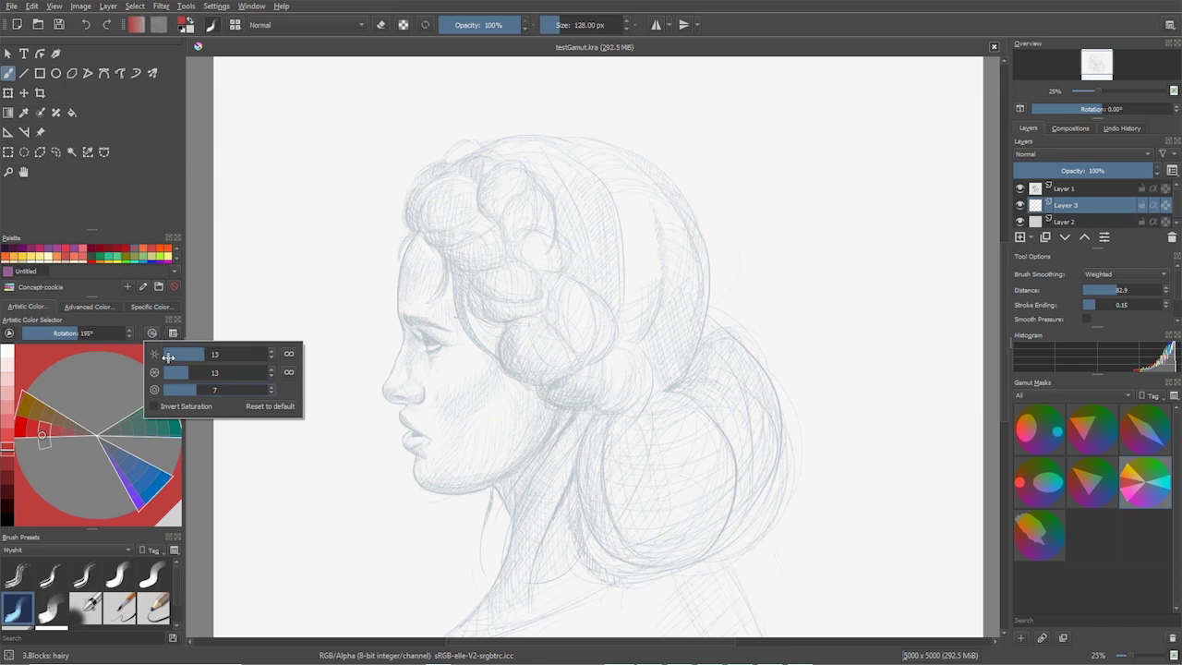
left_click_drag(205, 355, 279, 354)
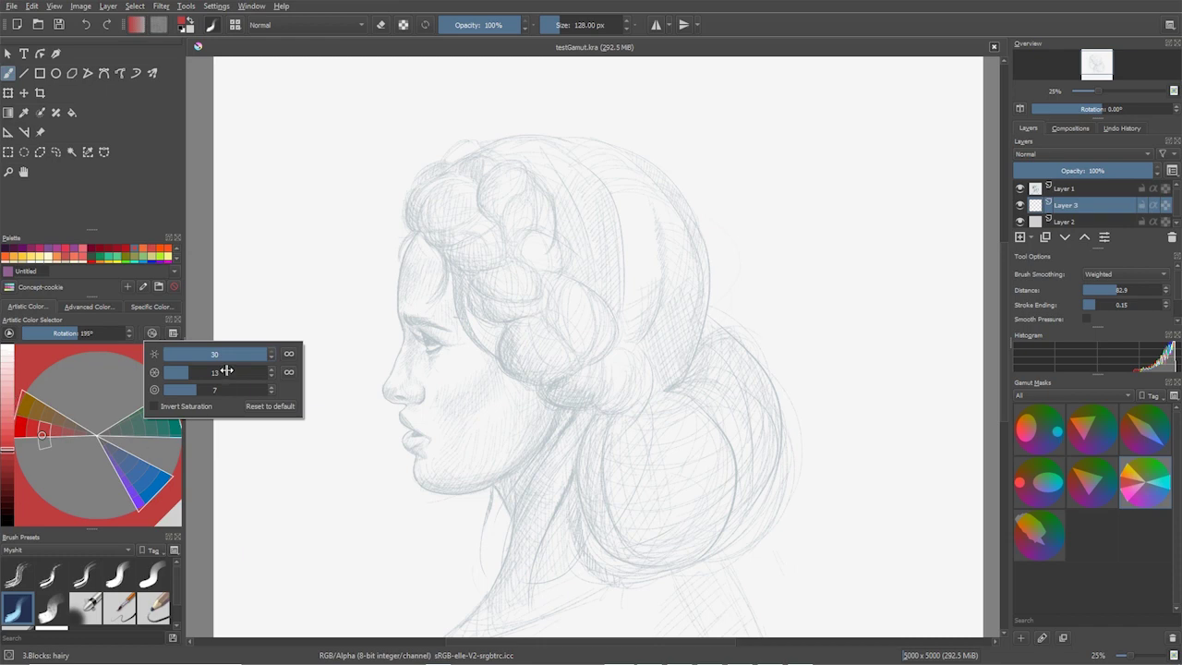
Step: Reduce the lightness steps of the Artistic Color Selector to 13 and adjust its hue and saturation steps
left_click_drag(251, 356, 207, 351)
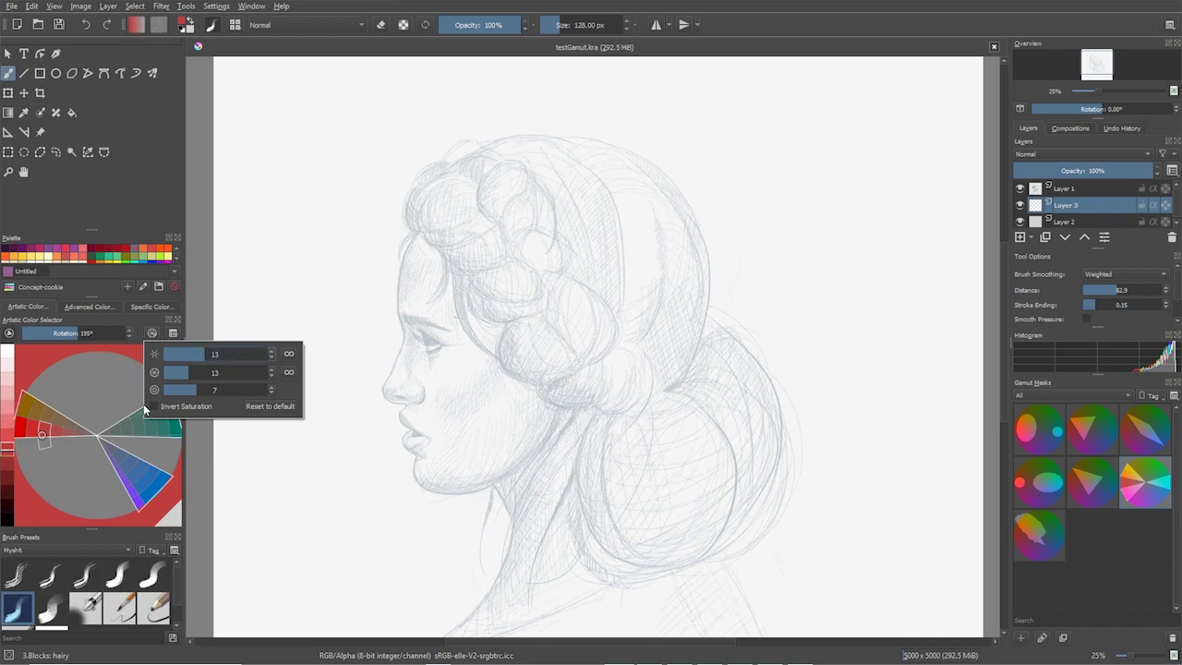
mouse_move(183, 372)
left_mouse_down()
mouse_move(229, 372)
mouse_move(218, 390)
mouse_move(238, 390)
mouse_move(198, 389)
mouse_move(198, 373)
mouse_move(204, 388)
left_mouse_up()
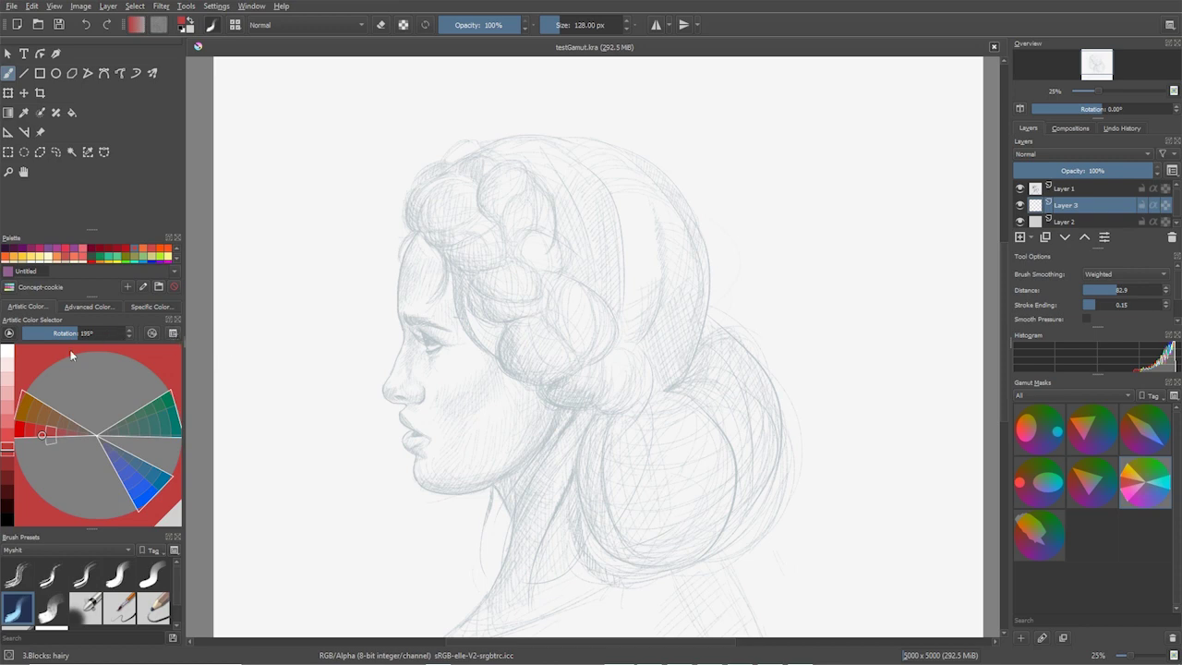
Step: Choose a lighter pink in the Artistic Color Selector and rotate the three-wedge gamut mask to 193°
mouse_move(100, 333)
left_mouse_down()
mouse_move(67, 334)
mouse_move(79, 336)
left_mouse_up()
left_click(8, 408)
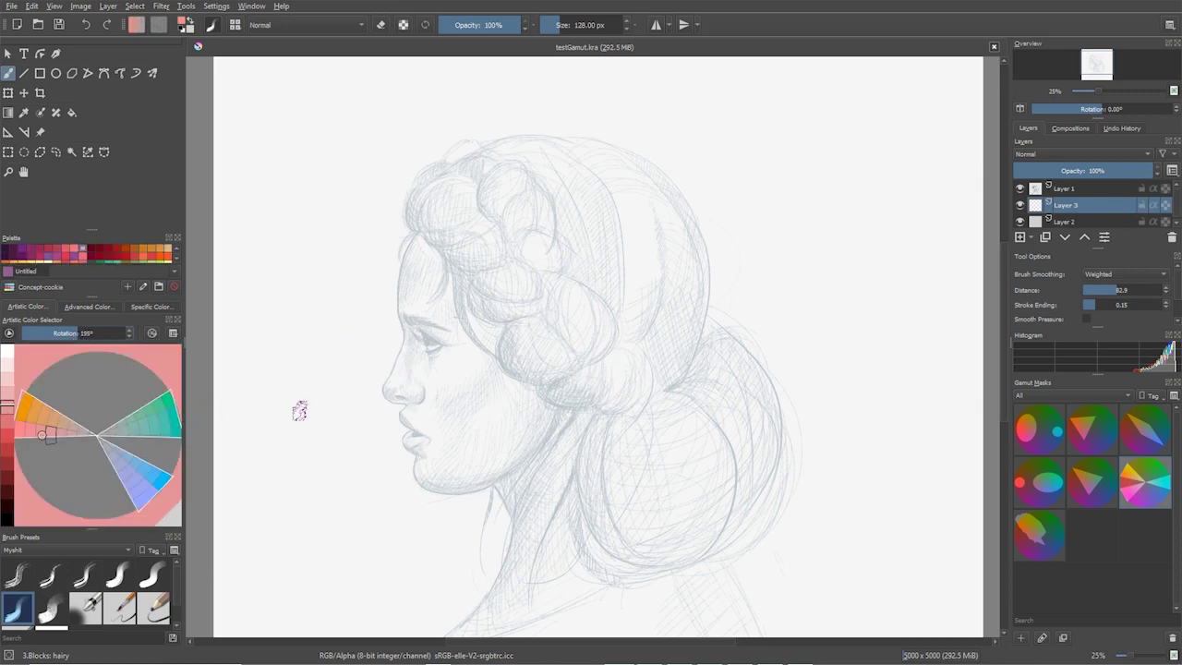
left_click(74, 335)
left_click_drag(73, 337, 77, 340)
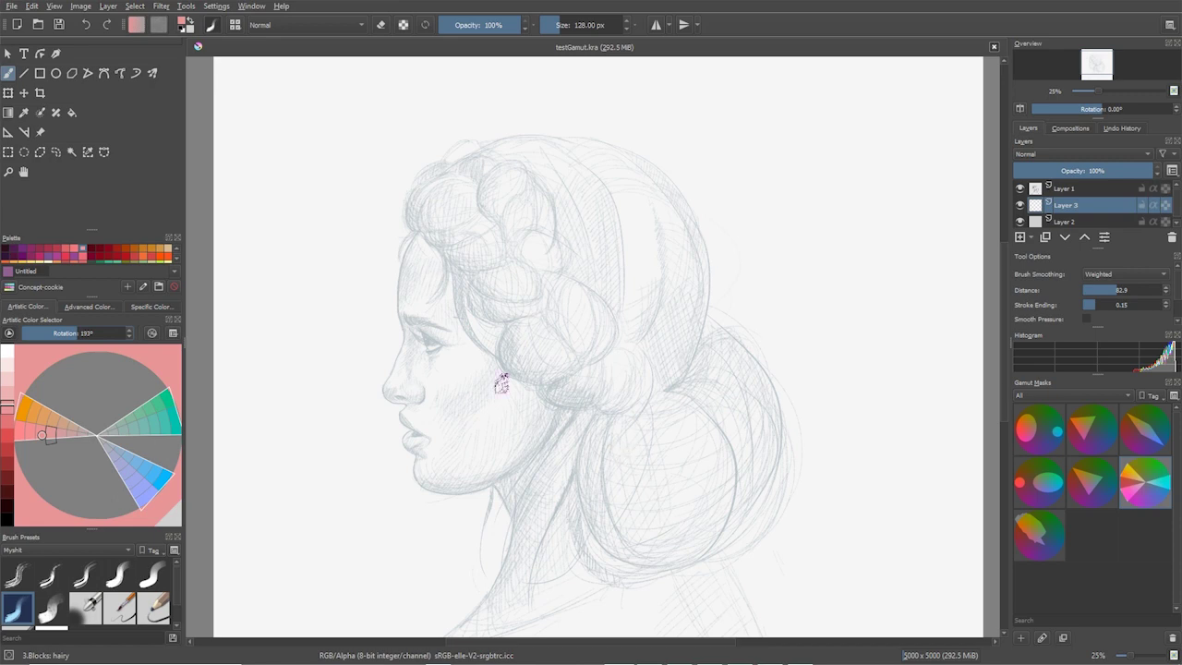
Step: Choose a light skin tone from the orange part of the warm wedge and paint the forehead, nose and cheek
left_click(64, 423)
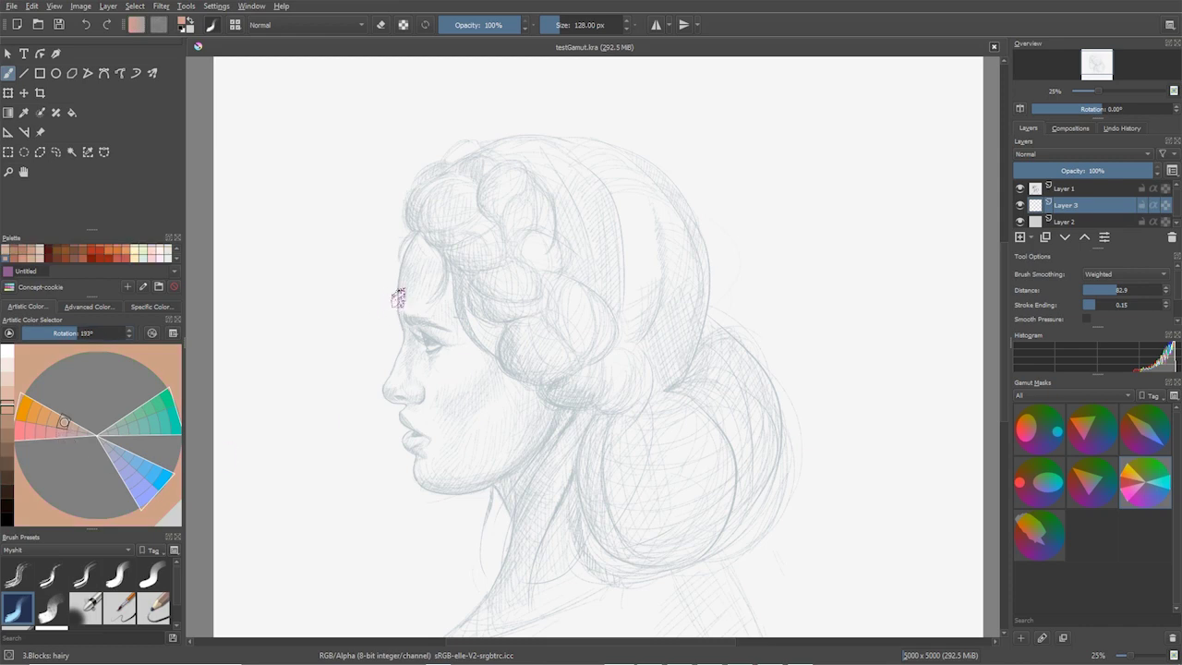
mouse_move(407, 267)
left_mouse_down()
mouse_move(412, 322)
mouse_move(435, 360)
mouse_move(399, 393)
left_mouse_up()
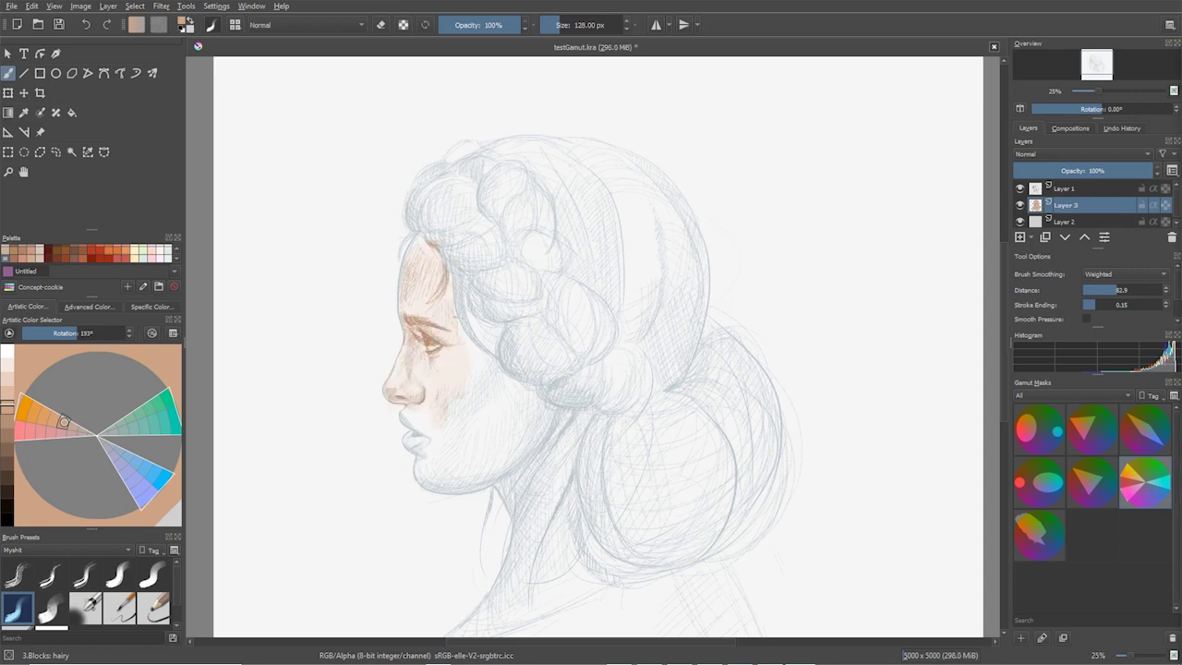
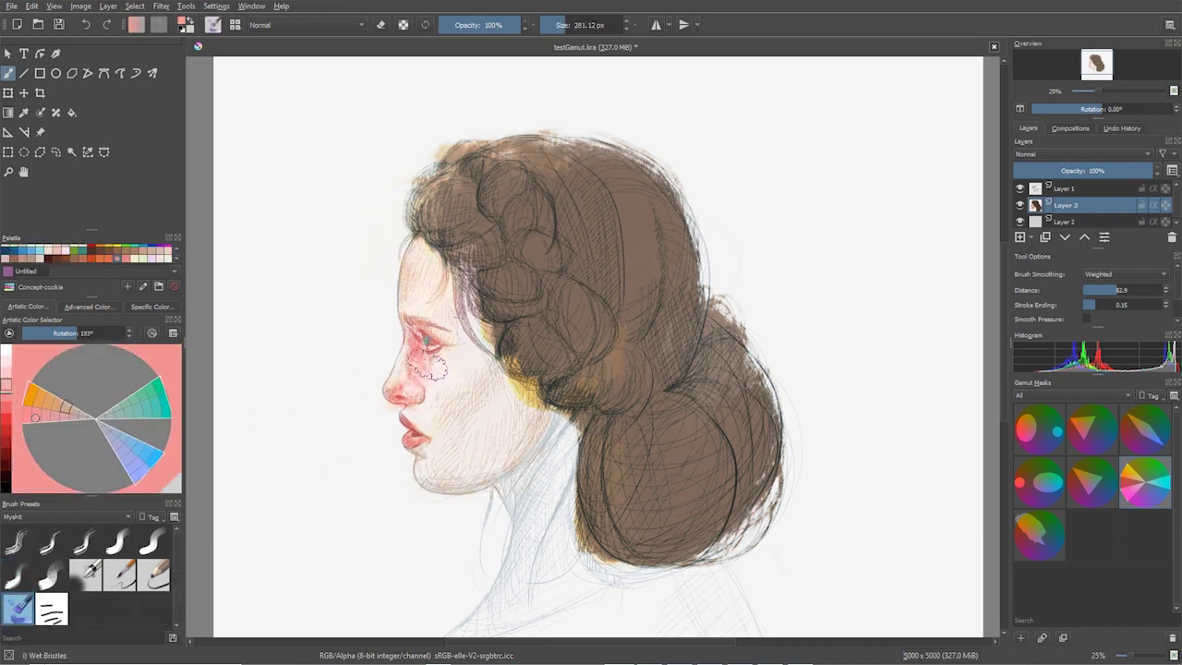
Step: Sample warm tones from the eye area and cheek and paint the face, neck and shoulder in pinkish red
left_click(428, 342, "ctrl")
left_click(428, 371, "ctrl")
mouse_move(415, 334)
left_mouse_down()
mouse_move(431, 382)
mouse_move(484, 369)
mouse_move(501, 441)
mouse_move(427, 419)
mouse_move(546, 487)
mouse_move(491, 610)
mouse_move(646, 591)
left_mouse_up()
left_click_drag(413, 311, 396, 348)
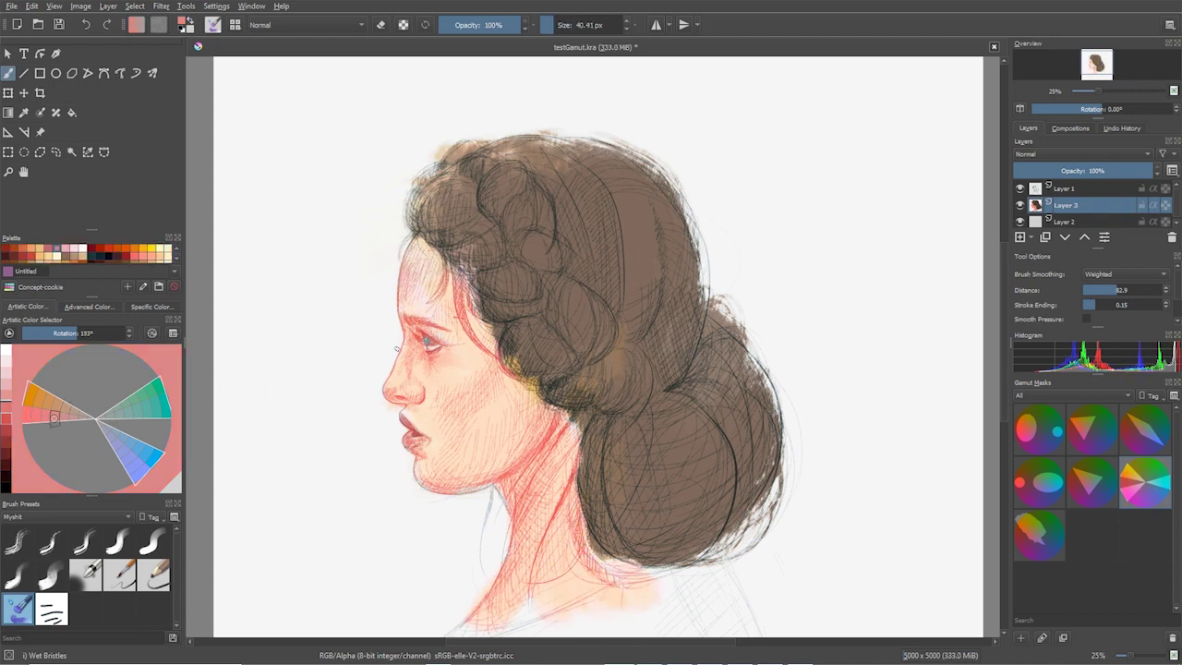
left_click_drag(535, 553, 549, 560)
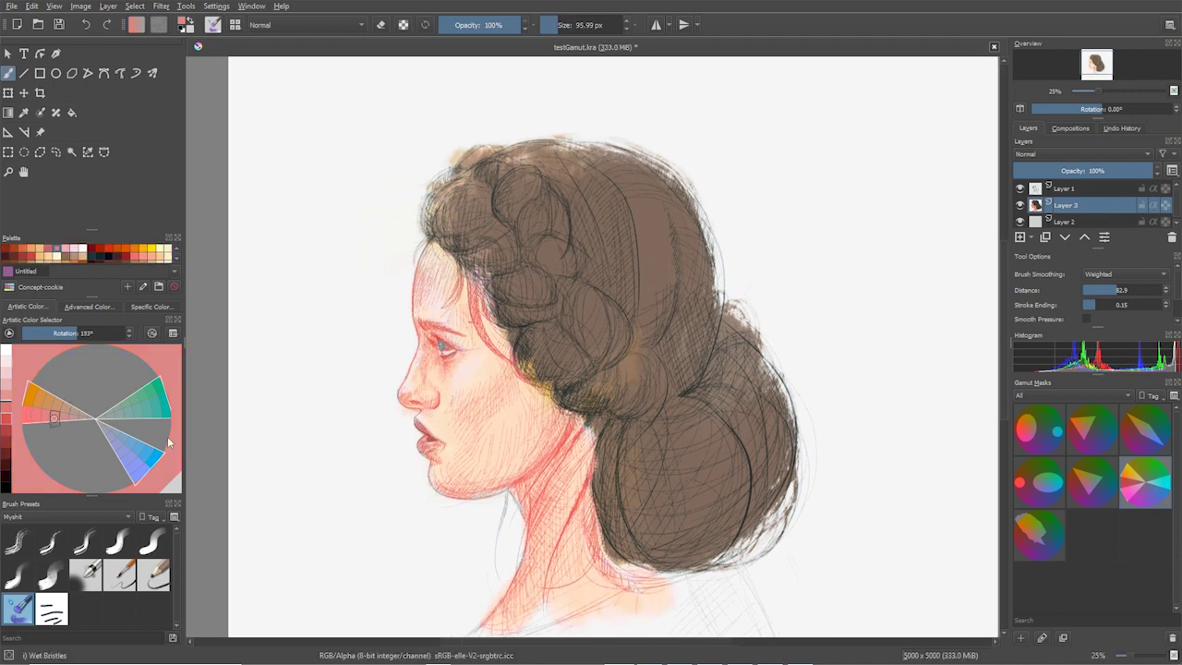
Step: Switch to the Pencil-3 Large 4B brush, choose a dark red from the warm wedge and draw over the eyebrow and eye
left_click(153, 575)
left_click(44, 419)
left_click(6, 441)
left_click_drag(421, 322, 438, 328)
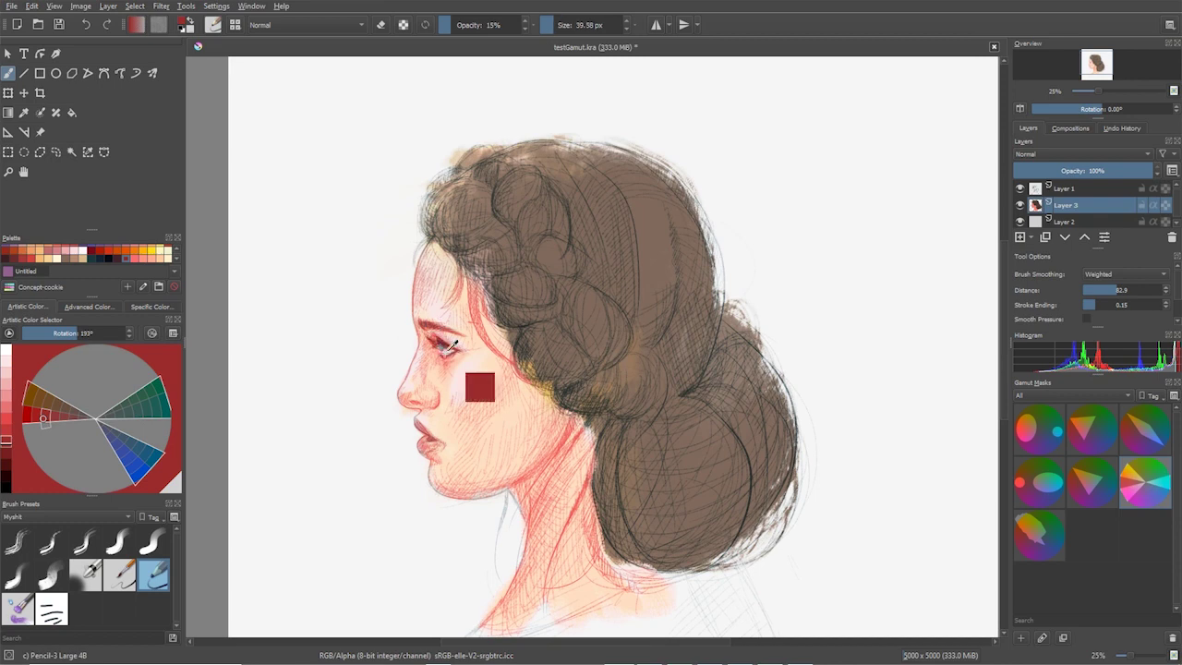
Step: Refine the eye with tones sampled around it, a light tint from the green wedge and darker and lighter variations
left_click(450, 350, "ctrl")
left_click(6, 373)
left_click(119, 413)
left_click_drag(442, 349, 456, 365)
left_click(439, 343, "ctrl")
left_click(443, 364, "ctrl")
left_click(5, 373)
left_click(441, 349, "ctrl")
left_click(5, 429)
Step: Check the portrait mirrored and deepen the nose and lips with reds sampled from the face
key("m")
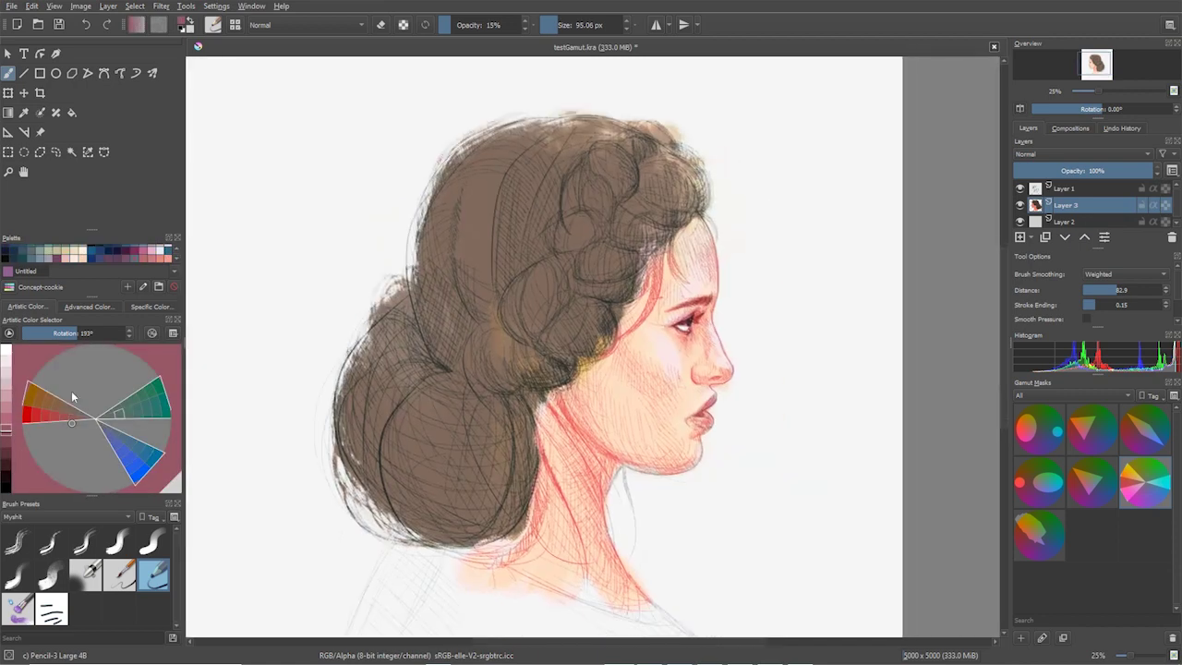
left_click(699, 371, "ctrl")
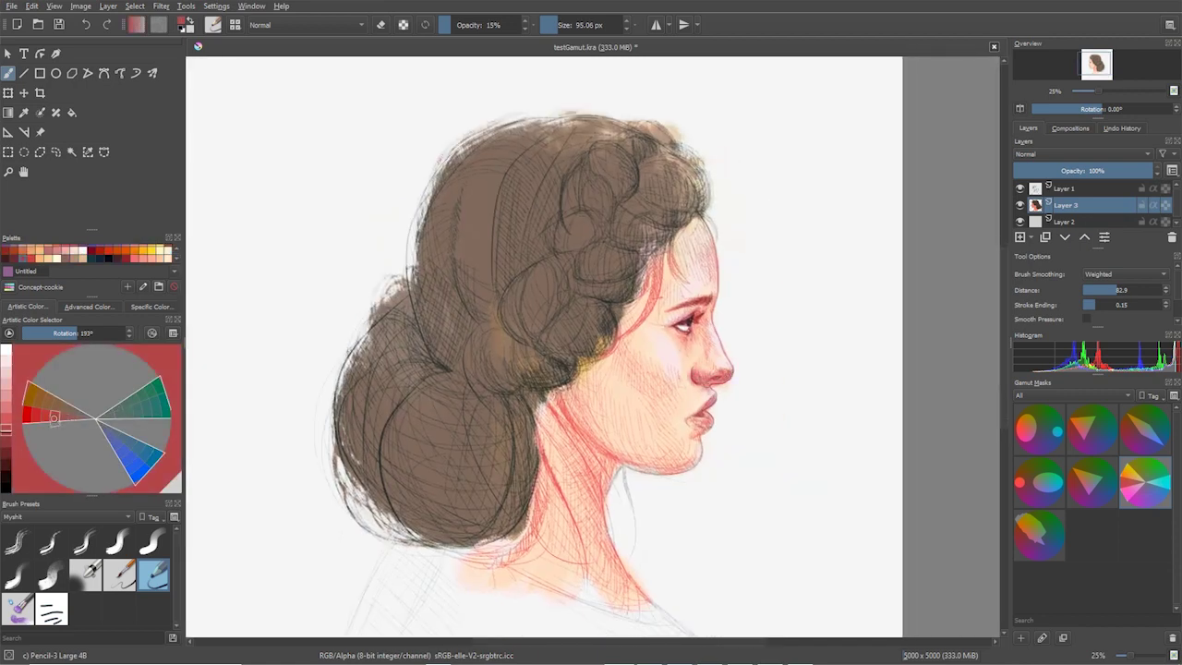
left_click(691, 404, "ctrl")
key("m")
left_click_drag(665, 342, 679, 332)
Step: Darken the lips and the underside of the nose with a strong dark red, and touch up the forehead with a smaller brush
left_click(497, 380, "ctrl")
key("k")
left_click(33, 419)
mouse_move(486, 377)
left_mouse_down()
mouse_move(502, 386)
mouse_move(474, 358)
left_mouse_up()
left_click(5, 439)
key("bracketleft")
key("bracketleft")
key("bracketleft")
key("bracketleft")
key("bracketleft")
key("bracketleft")
left_click_drag(513, 230, 512, 233)
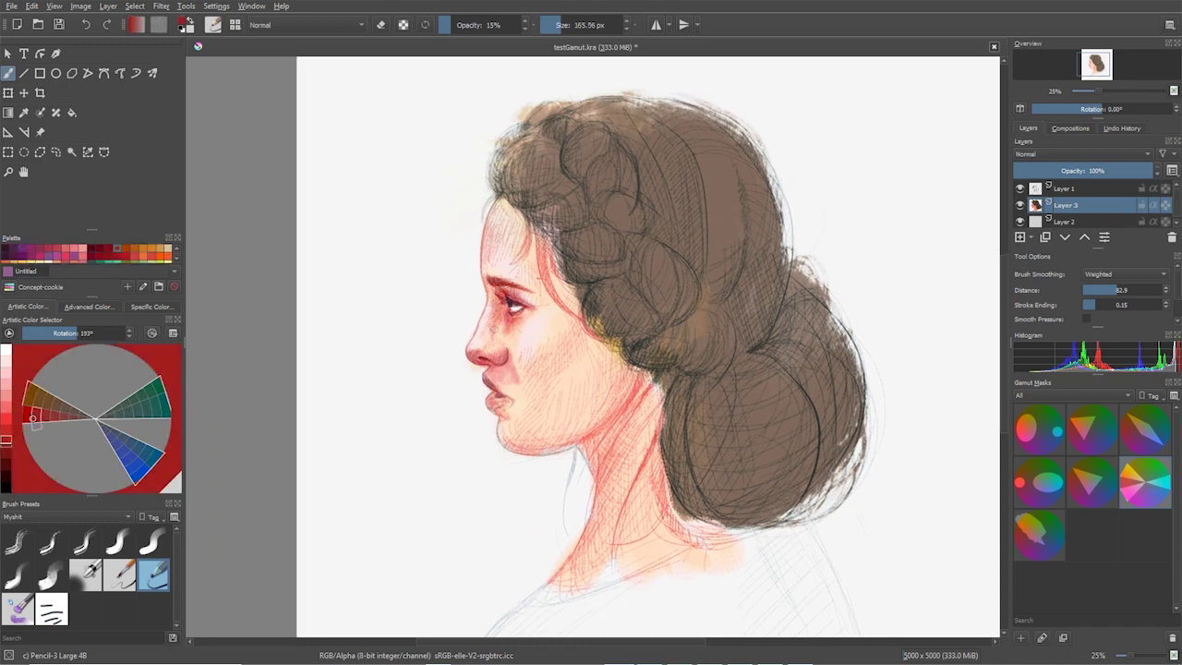
Step: Shade the side of the nose and paint a darker muted red along the hairline from forehead to cheek
left_click_drag(500, 342, 506, 354)
left_click_drag(506, 353, 495, 345)
left_click(54, 419)
left_click(5, 452)
left_click_drag(494, 196, 592, 332)
Step: Shade under the jaw and down the neck in dark muted red, undoing the brownish stroke tried there
left_click_drag(352, 443, 357, 434)
left_click(55, 406)
mouse_move(492, 417)
left_mouse_down()
mouse_move(558, 434)
mouse_move(628, 388)
mouse_move(571, 535)
left_mouse_up()
key("ctrl+z")
left_click(54, 419)
Step: Enlarge the brush and shade the cheek from the hairline down to the jaw with progressively lighter dark reds
key("bracketright")
key("bracketright")
key("bracketright")
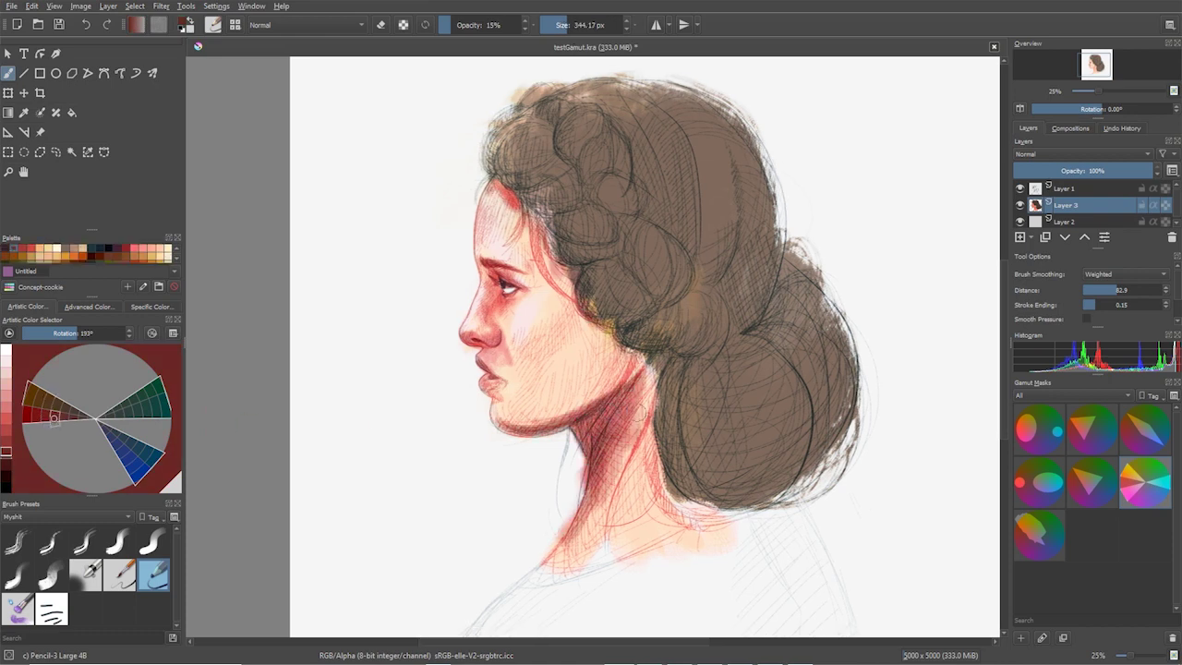
left_click_drag(644, 360, 544, 428)
left_click_drag(609, 377, 515, 404)
left_click(5, 440)
left_click_drag(591, 329, 519, 408)
left_click_drag(591, 288, 565, 371)
mouse_move(578, 319)
left_mouse_down()
mouse_move(540, 390)
mouse_move(502, 406)
left_mouse_up()
Step: Lighten the cheek and jaw with paler reds and a light yellowish orange from the warm wedge
left_click(5, 429)
left_click(5, 417)
mouse_move(561, 356)
left_mouse_down()
mouse_move(503, 404)
mouse_move(523, 390)
left_mouse_up()
left_click(6, 406)
left_click(56, 404)
mouse_move(564, 356)
left_mouse_down()
mouse_move(532, 381)
mouse_move(549, 328)
mouse_move(513, 405)
left_mouse_up()
left_click(7, 383)
left_click_drag(541, 320, 537, 326)
Step: Move the new layer above Layer 1 and paint the temple, forehead and area below the eye with red and orange tones
left_click(1084, 237)
left_click_drag(545, 224, 526, 247)
left_click(42, 420)
left_click(56, 404)
left_click_drag(498, 194, 484, 245)
left_click(43, 420)
left_click_drag(538, 301, 517, 319)
Step: Touch up the face with a very light peach and a red sampled near the jaw, and add a light accent to the eye
left_click(6, 438)
left_click(5, 398)
left_click(41, 395)
left_click(6, 366)
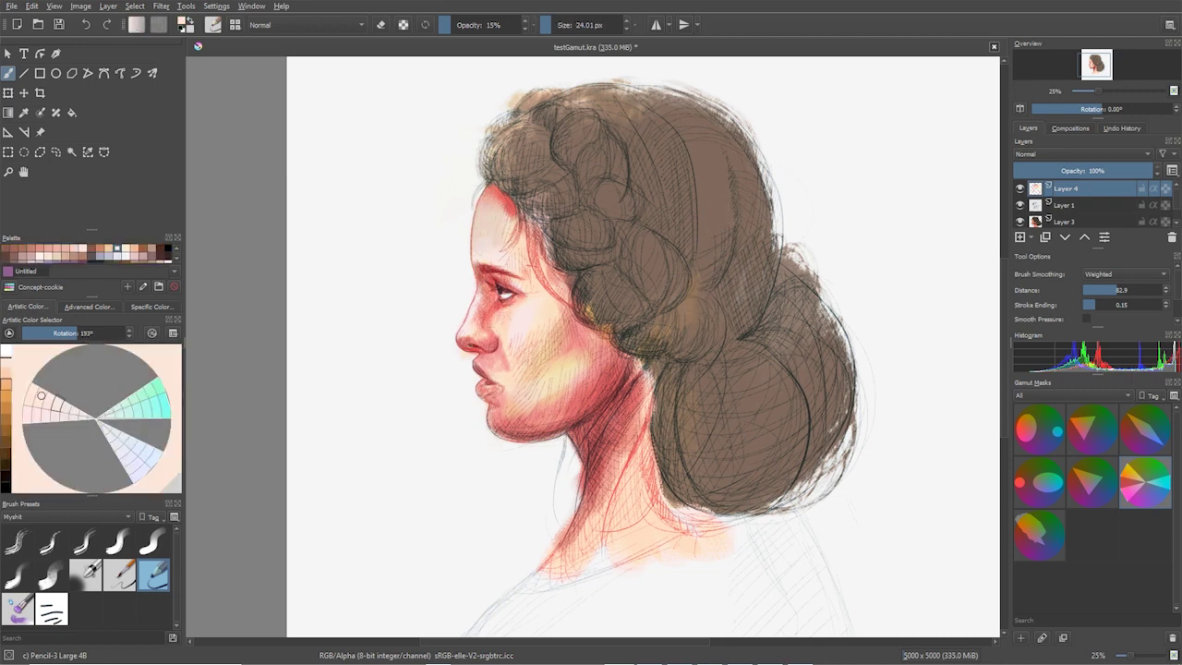
left_click(42, 420)
left_click(510, 376, "ctrl")
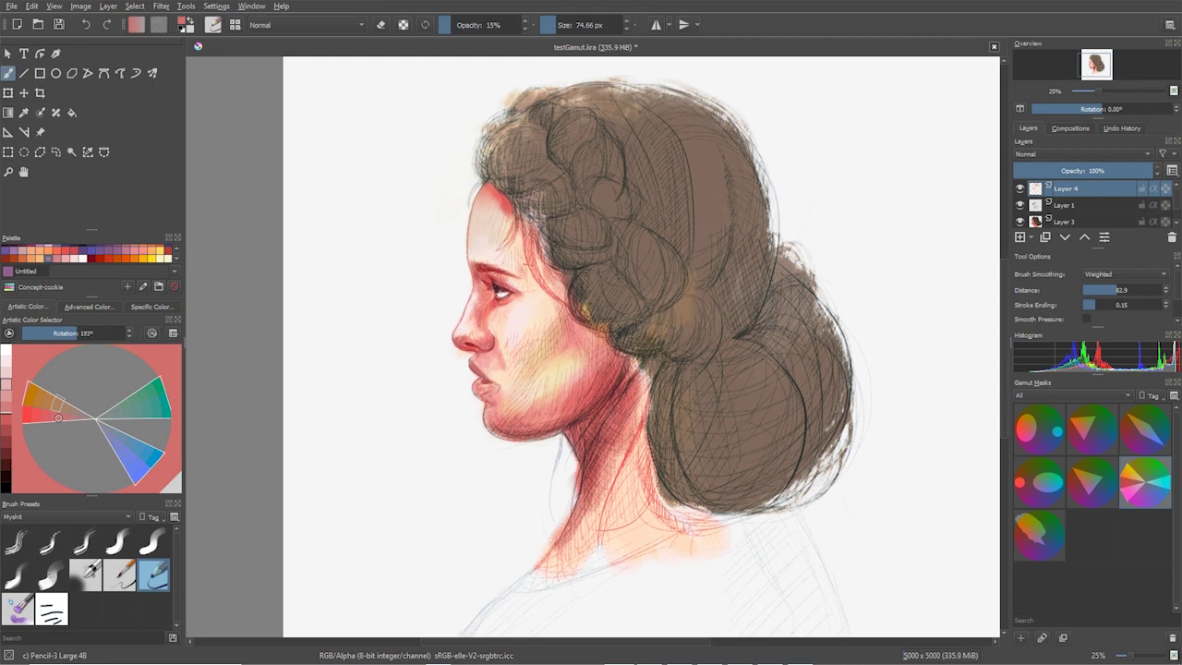
left_click(6, 355)
left_click(503, 293)
Step: Try near-white and neutral tints, and darken the upper eyelid with a dark tone sampled from the eye
left_click(54, 410)
left_click(5, 356)
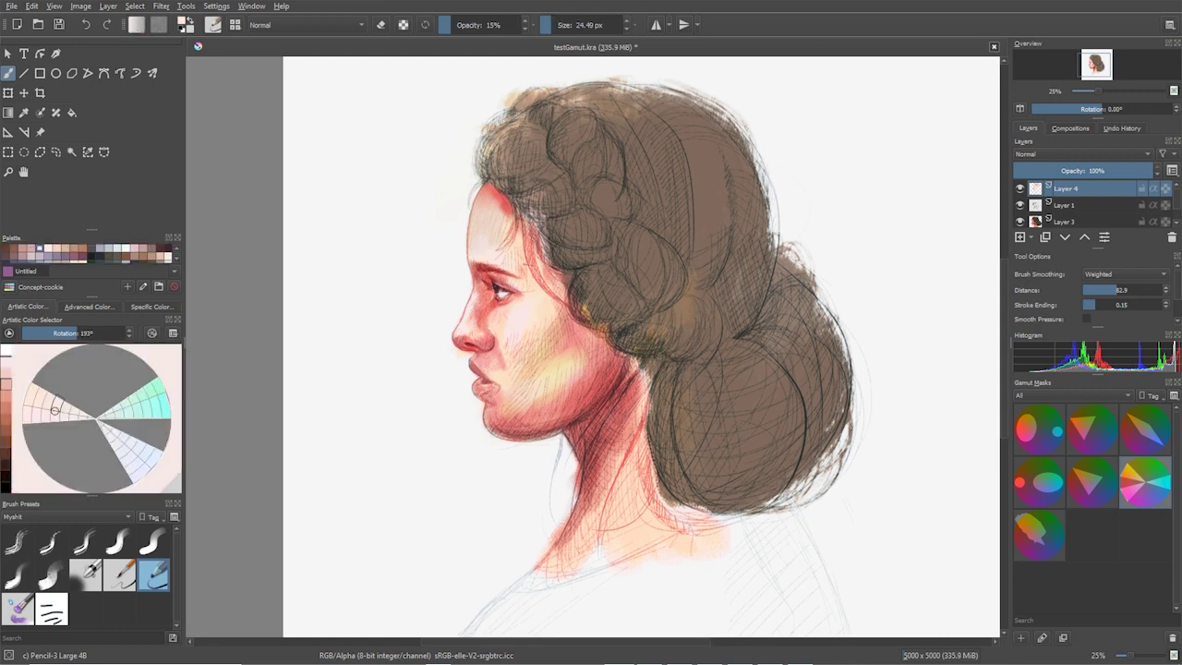
left_click(95, 417)
left_click(499, 288, "ctrl")
left_click_drag(488, 277, 494, 284)
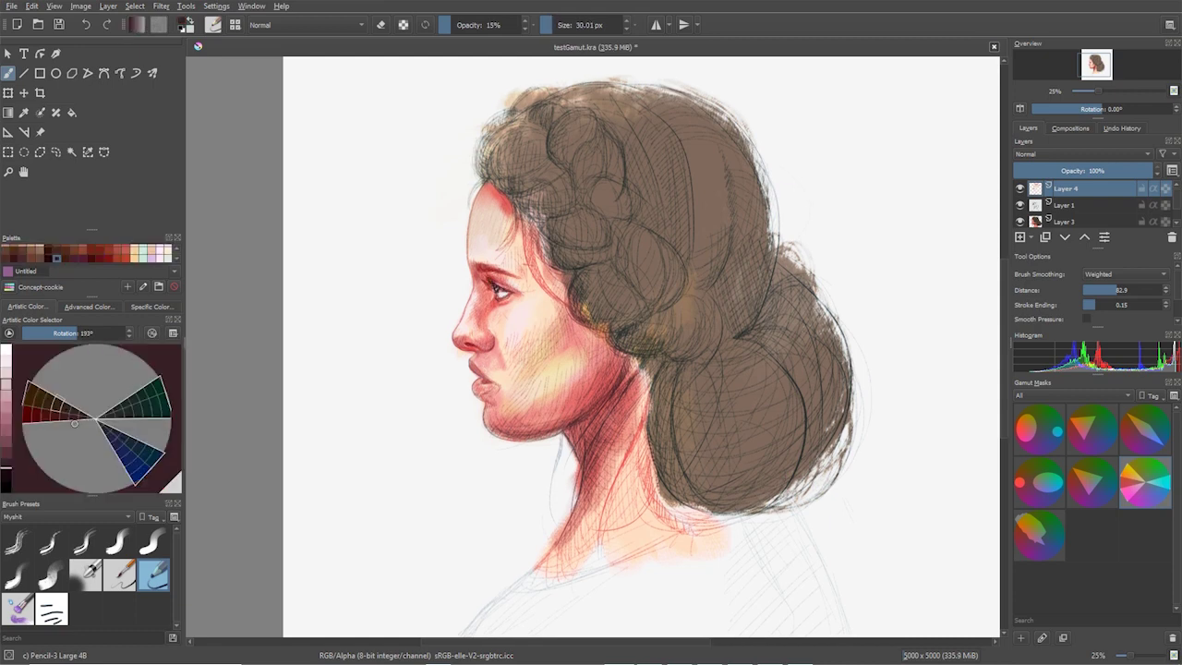
Step: Paint a near-neutral tone over the cheek and sample neighbouring cheek colours for blending
left_click(486, 312, "ctrl")
left_click(102, 416)
mouse_move(515, 320)
left_mouse_down()
mouse_move(517, 306)
mouse_move(522, 351)
left_mouse_up()
left_click(549, 297, "ctrl")
left_click(554, 323, "ctrl")
Step: Paint dark strands along the temple with a sampled hair color and soften the hairline with sampled forehead tones
left_click(522, 196, "ctrl")
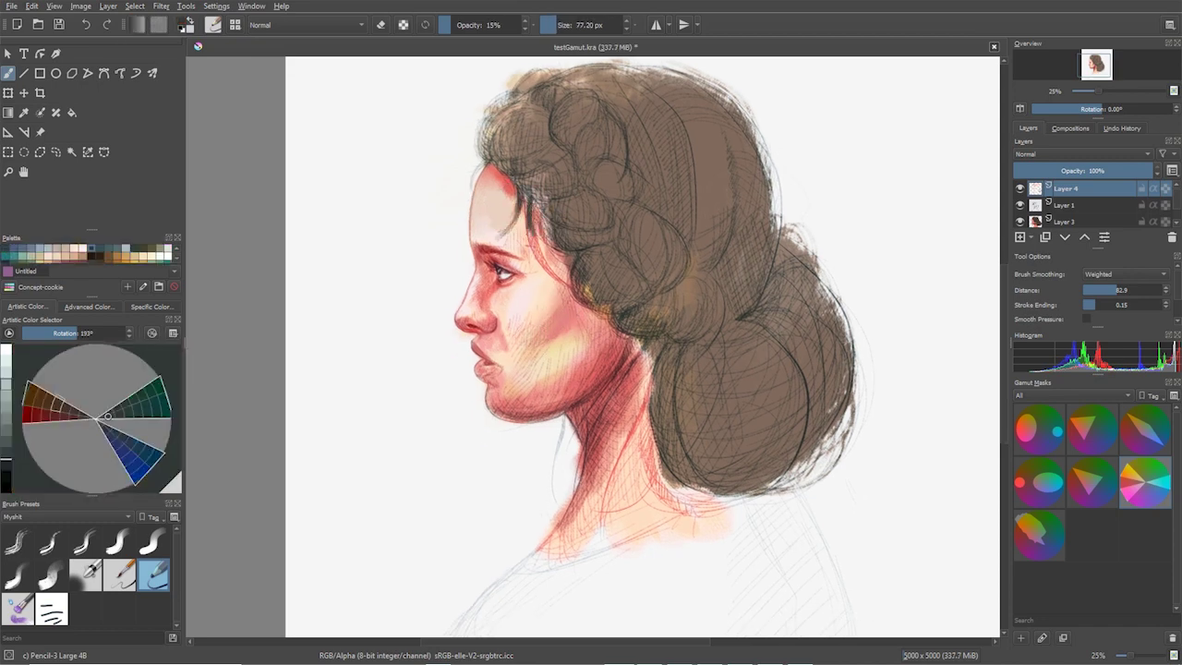
left_click_drag(530, 205, 563, 281)
left_click_drag(540, 196, 591, 249)
left_click(504, 208, "ctrl")
left_click_drag(518, 186, 518, 220)
mouse_move(538, 201)
left_mouse_down()
mouse_move(544, 180)
mouse_move(558, 203)
left_mouse_up()
left_click(528, 185, "ctrl")
Step: Refine the base of the nose, the eye and the mouth with colors sampled from the face
left_click_drag(476, 331, 510, 325)
left_click(506, 324, "ctrl")
left_click_drag(510, 366, 520, 367)
left_click(519, 273, "ctrl")
left_click_drag(515, 272, 530, 262)
left_click(505, 375, "ctrl")
left_click(500, 352, "ctrl")
left_click_drag(499, 373, 512, 375)
left_click(504, 372, "ctrl")
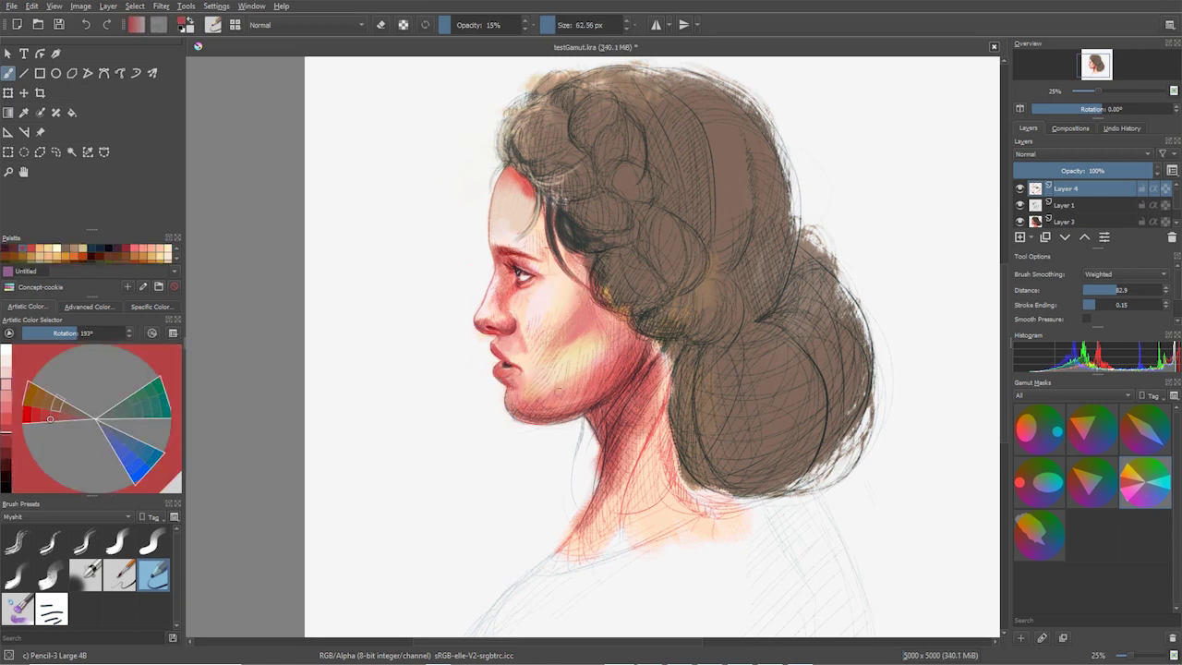
Step: Cover the hatching under the jaw and along the neck with smooth reds sampled from the neck
left_click_drag(588, 413, 613, 438)
mouse_move(637, 350)
left_mouse_down()
mouse_move(559, 406)
mouse_move(626, 389)
mouse_move(593, 526)
left_mouse_up()
left_click(646, 397, "ctrl")
left_click(620, 407, "ctrl")
left_click(637, 453, "ctrl")
left_click(630, 470, "ctrl")
left_click(624, 415, "ctrl")
left_click_drag(637, 434, 599, 517)
Step: Blend the cheek into the jaw using reds and light tones sampled from the cheek and jawline
left_click(499, 263, "ctrl")
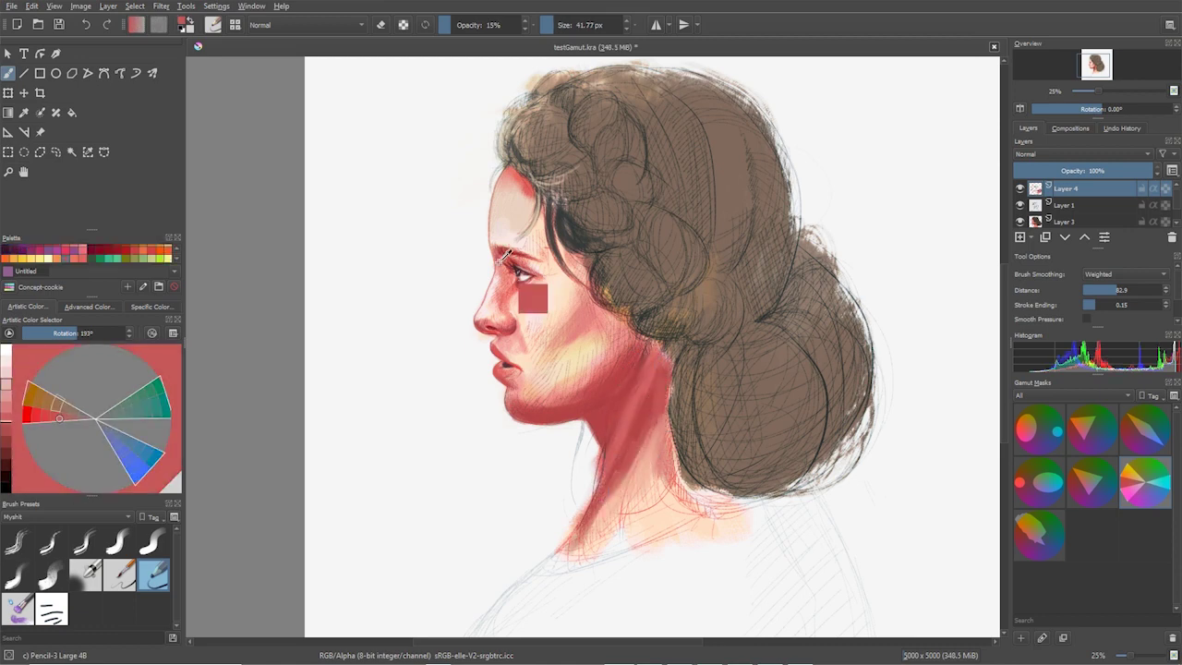
left_click(635, 356, "ctrl")
left_click(574, 346, "ctrl")
left_click(620, 378, "ctrl")
left_click(571, 358, "ctrl")
left_click_drag(604, 349, 561, 395)
left_click(605, 383, "ctrl")
left_click(614, 374, "ctrl")
left_click(591, 355, "ctrl")
left_click_drag(613, 330, 565, 396)
Step: Mirror the view, choose a light peach from the orange part of the wedge and paint highlight strands over the crown and front braids
scroll(739, 383, "down", 1)
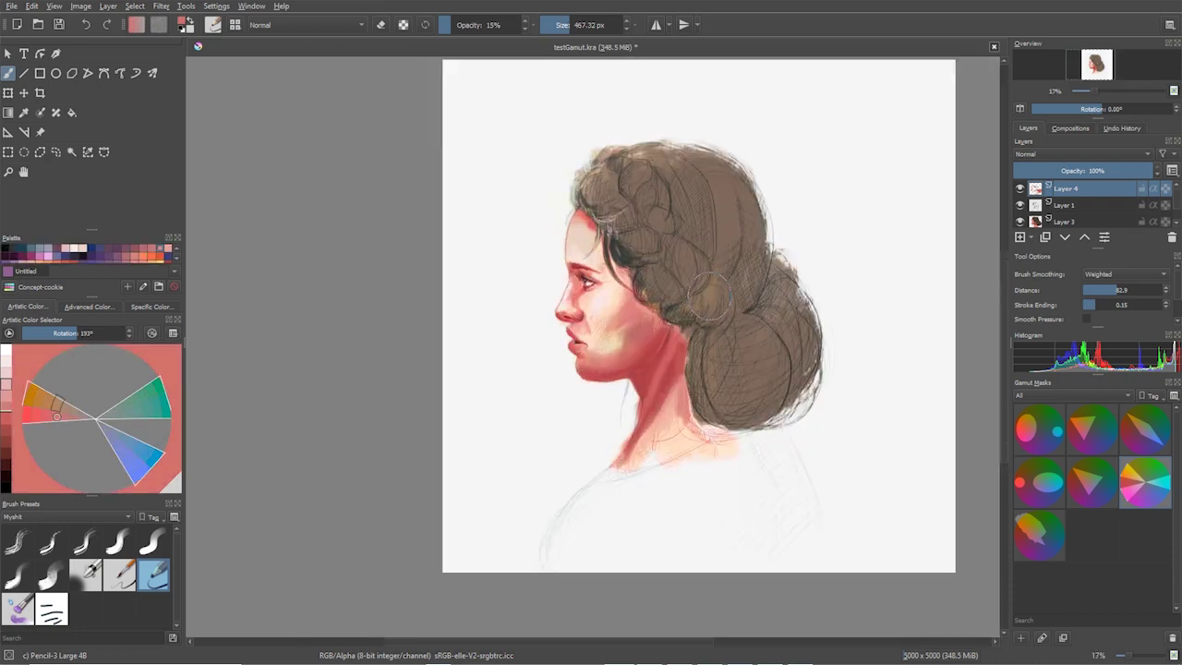
scroll(739, 374, "up", 1)
key("m")
left_click(679, 208, "ctrl")
left_click(37, 395)
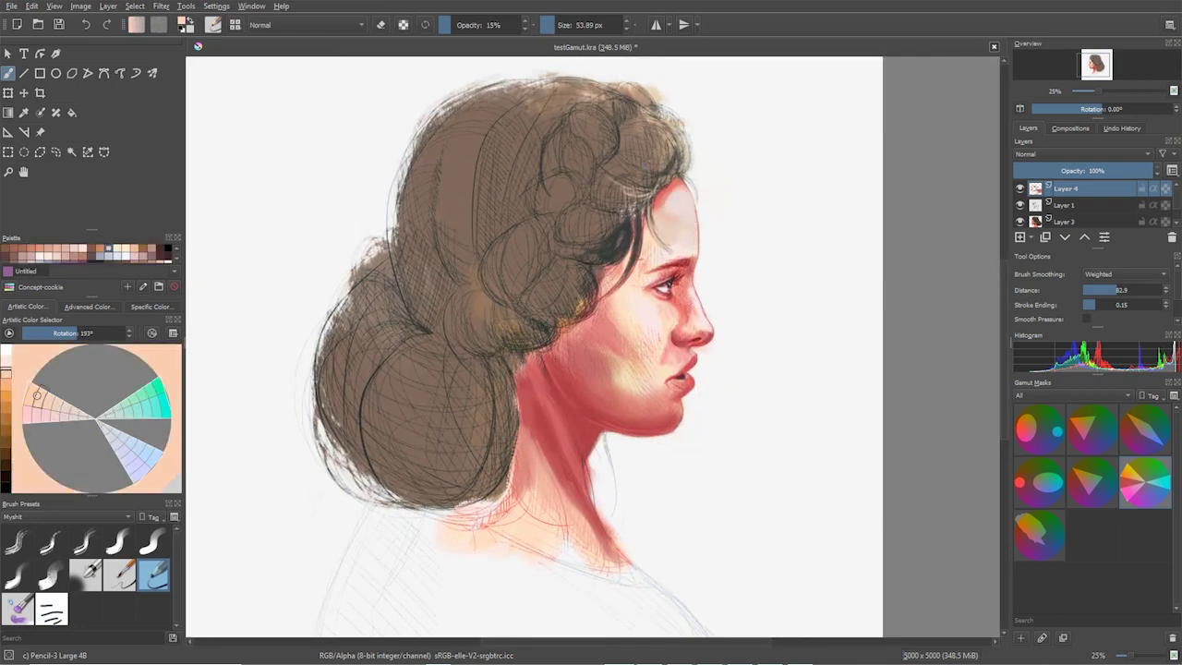
left_click_drag(665, 114, 681, 167)
left_click_drag(629, 147, 681, 168)
left_click_drag(666, 120, 620, 139)
left_click_drag(648, 116, 604, 98)
left_click_drag(605, 173, 667, 187)
left_click_drag(565, 120, 616, 139)
left_click_drag(557, 87, 480, 166)
left_click_drag(602, 137, 543, 166)
left_click_drag(490, 109, 412, 167)
Step: Add highlights to the braid beside the temple and draw a loose strand before the forehead in a sampled hair brown
left_click_drag(591, 212, 608, 214)
mouse_move(584, 225)
left_mouse_down()
mouse_move(634, 218)
mouse_move(632, 258)
left_mouse_up()
left_click(542, 202, "ctrl")
left_click_drag(707, 169, 717, 216)
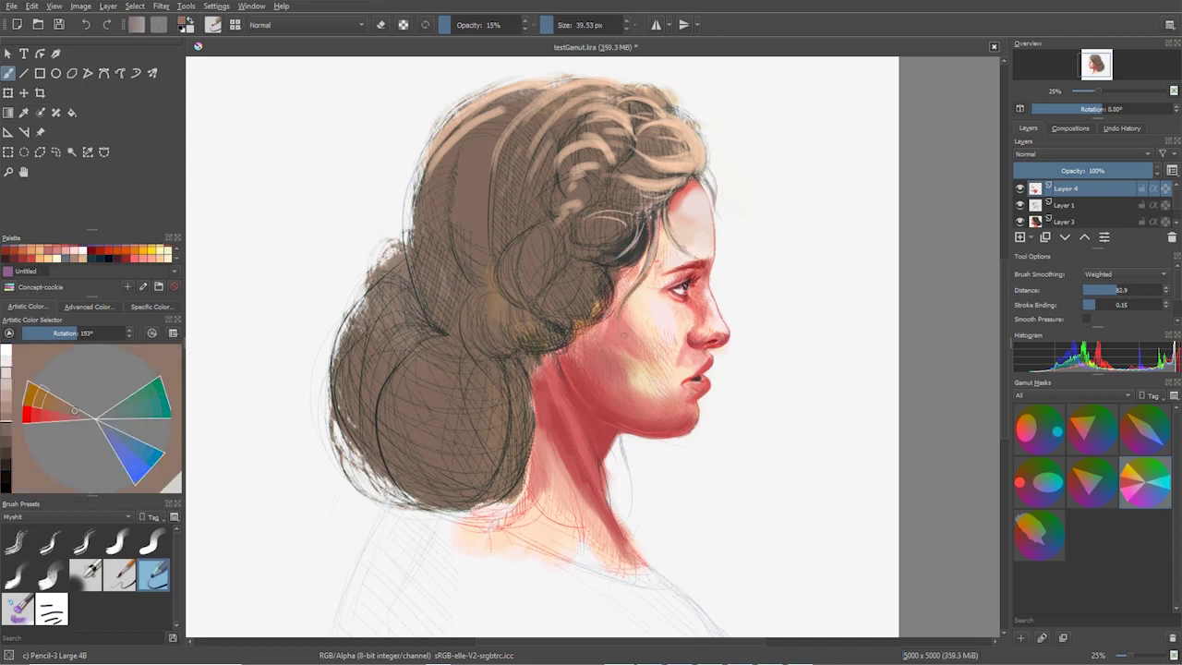
Step: Mirror the view, enlarge the brush and shade the curls above the ear with a sampled dark brown
left_click(619, 330, "ctrl")
left_click(681, 291, "ctrl")
key("m")
key("bracketright")
key("bracketright")
key("bracketright")
key("bracketright")
key("bracketright")
key("bracketright")
key("bracketright")
key("bracketright")
key("bracketright")
key("bracketright")
key("bracketright")
left_click(580, 242, "ctrl")
left_click_drag(596, 294, 676, 345)
left_click_drag(613, 268, 646, 314)
Step: Cover the hatched hair bun with dark brown using a very large brush
left_click_drag(685, 369, 718, 483)
key("bracketright")
key("bracketright")
key("bracketright")
key("bracketright")
left_click_drag(704, 406, 842, 443)
mouse_move(720, 462)
left_mouse_down()
mouse_move(837, 295)
mouse_move(839, 471)
left_mouse_up()
left_click_drag(750, 383, 802, 393)
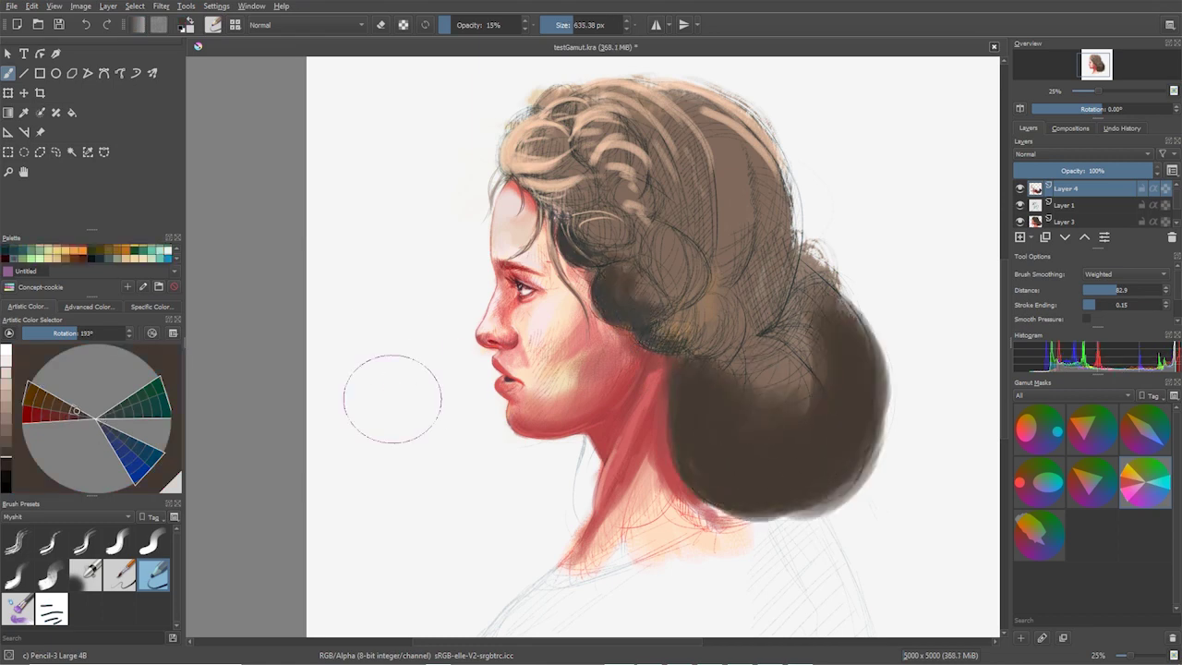
Step: Reduce the brush size and touch up the cheek beside the eye with tones sampled from the face
left_click(519, 322, "ctrl")
key("bracketleft")
key("bracketleft")
key("bracketleft")
key("bracketleft")
key("bracketleft")
key("bracketleft")
key("bracketleft")
key("bracketleft")
left_click(524, 380, "ctrl")
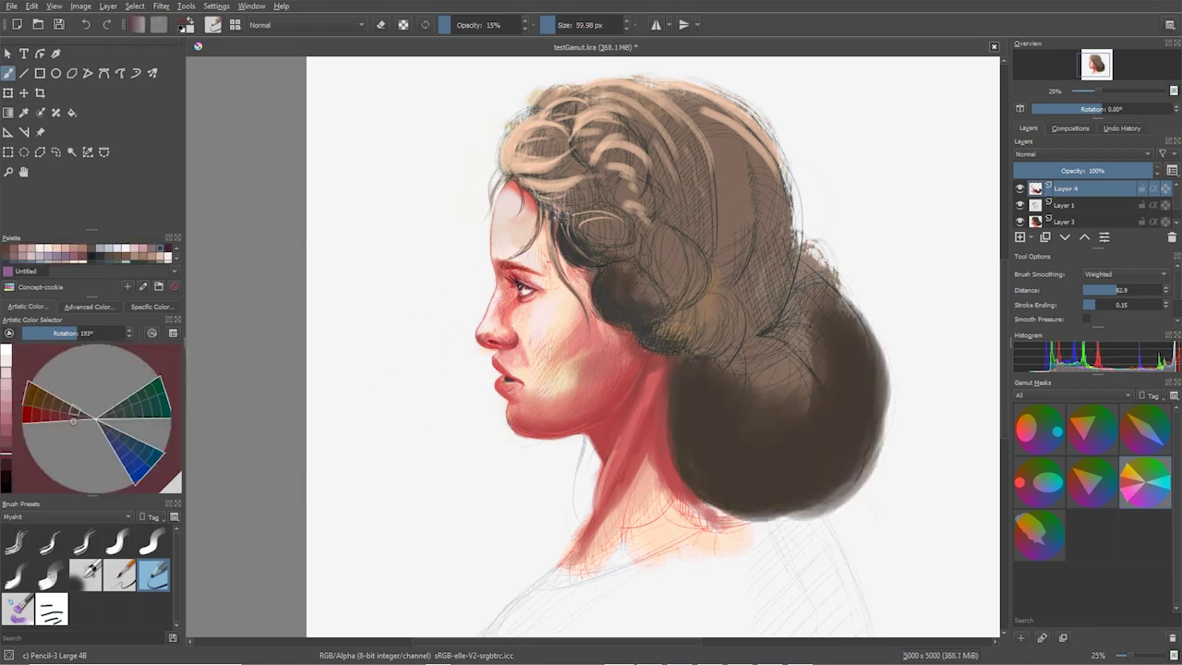
left_click(553, 312, "ctrl")
left_click_drag(565, 305, 570, 305)
Step: Choose a green from the green wedge, adjust its value and paint strands over the front braid above the forehead
left_click(123, 402)
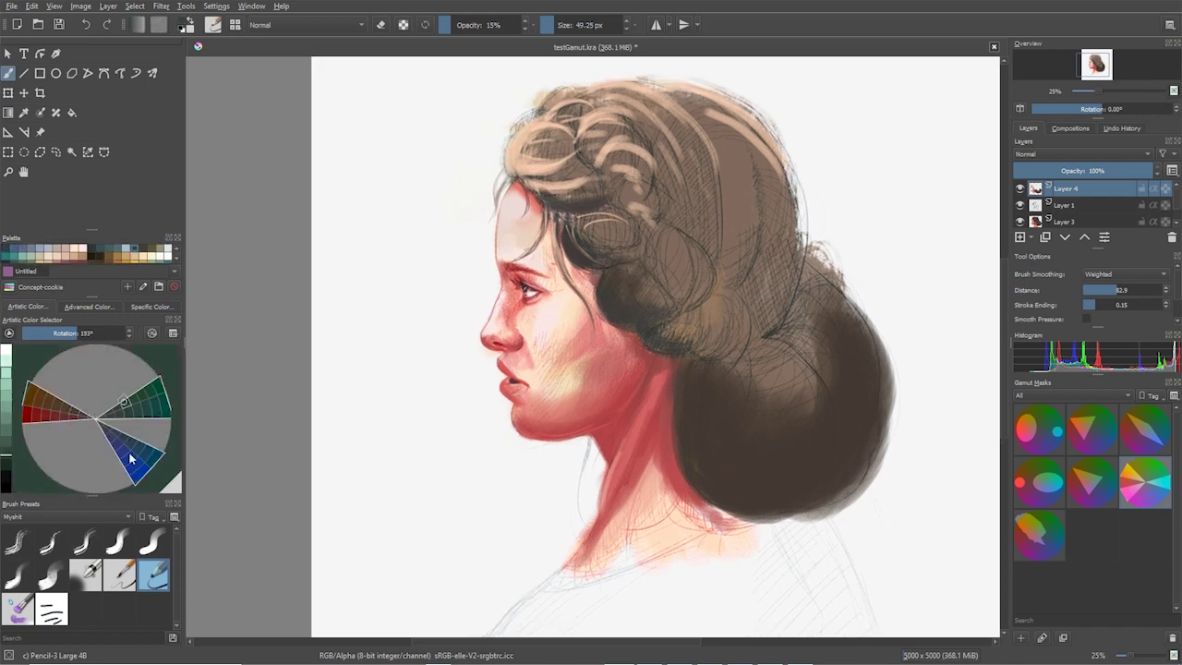
left_click(5, 396)
key("bracketleft")
key("bracketleft")
key("bracketleft")
key("bracketleft")
left_click_drag(515, 166, 506, 166)
left_click_drag(507, 146, 505, 173)
mouse_move(506, 173)
left_mouse_down()
mouse_move(506, 155)
mouse_move(596, 148)
left_mouse_up()
left_click_drag(510, 146, 557, 100)
left_click_drag(536, 166, 622, 175)
Step: Add lighter green highlights to the front braid, alternating with tones sampled from the surrounding hair
left_click(586, 209, "ctrl")
left_click(124, 402)
left_click_drag(513, 140, 600, 188)
left_click(5, 378)
left_click(565, 155, "ctrl")
left_click(577, 208, "ctrl")
left_click(5, 374)
left_click_drag(532, 101, 518, 139)
left_click_drag(540, 108, 523, 149)
left_click_drag(542, 113, 532, 113)
Step: Rotate and mirror the canvas to paint the green strands around the front edge of the hair
key("4")
key("4")
key("4")
key("4")
key("4")
key("6")
key("6")
left_click(418, 197, "ctrl")
mouse_move(401, 163)
left_mouse_down()
mouse_move(376, 198)
mouse_move(382, 217)
left_mouse_up()
left_click(396, 212, "ctrl")
key("m")
left_click_drag(791, 221, 779, 246)
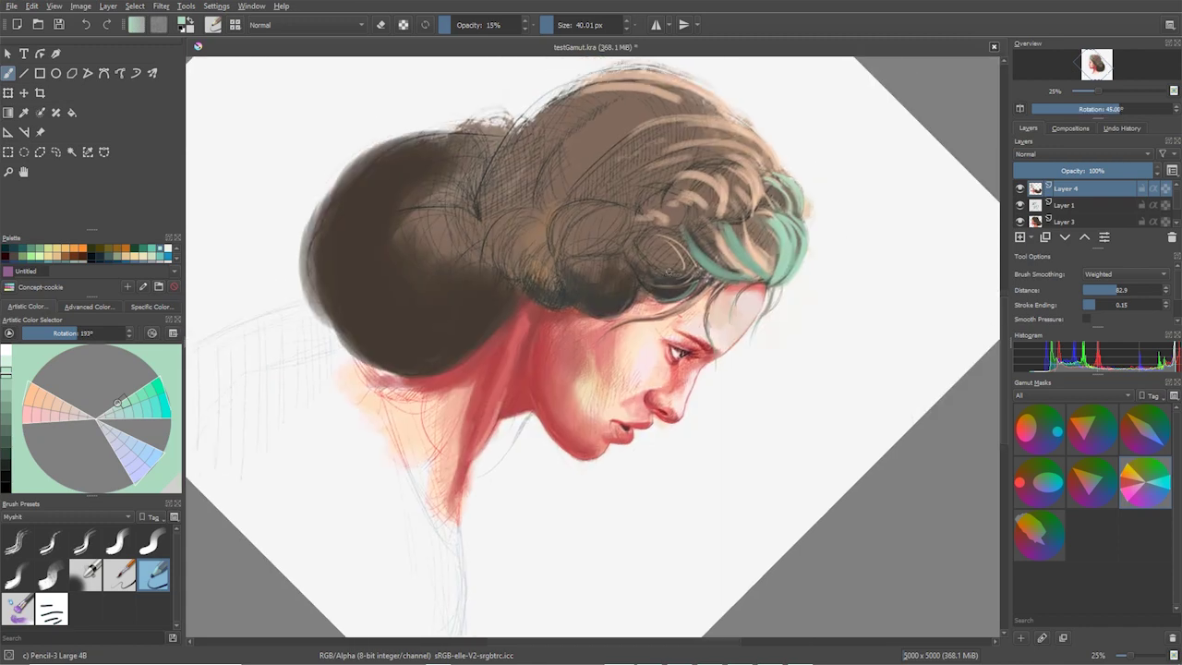
Step: Deepen the gaps between the front strands with a muted tone and dark colors sampled from the hair
key("m")
left_click(117, 414)
left_click(452, 259, "ctrl")
left_click_drag(530, 216, 475, 272)
mouse_move(426, 216)
left_mouse_down()
mouse_move(408, 271)
mouse_move(393, 256)
mouse_move(403, 239)
mouse_move(375, 262)
left_mouse_up()
left_click(434, 217, "ctrl")
left_click(399, 247, "ctrl")
left_click(421, 221, "ctrl")
left_click(403, 247, "ctrl")
left_click(417, 263, "ctrl")
Step: Set the canvas upright and darken the gaps in the front braids and above the temple with sampled dark brown
key("5")
key("m")
key("m")
left_click(784, 434, "ctrl")
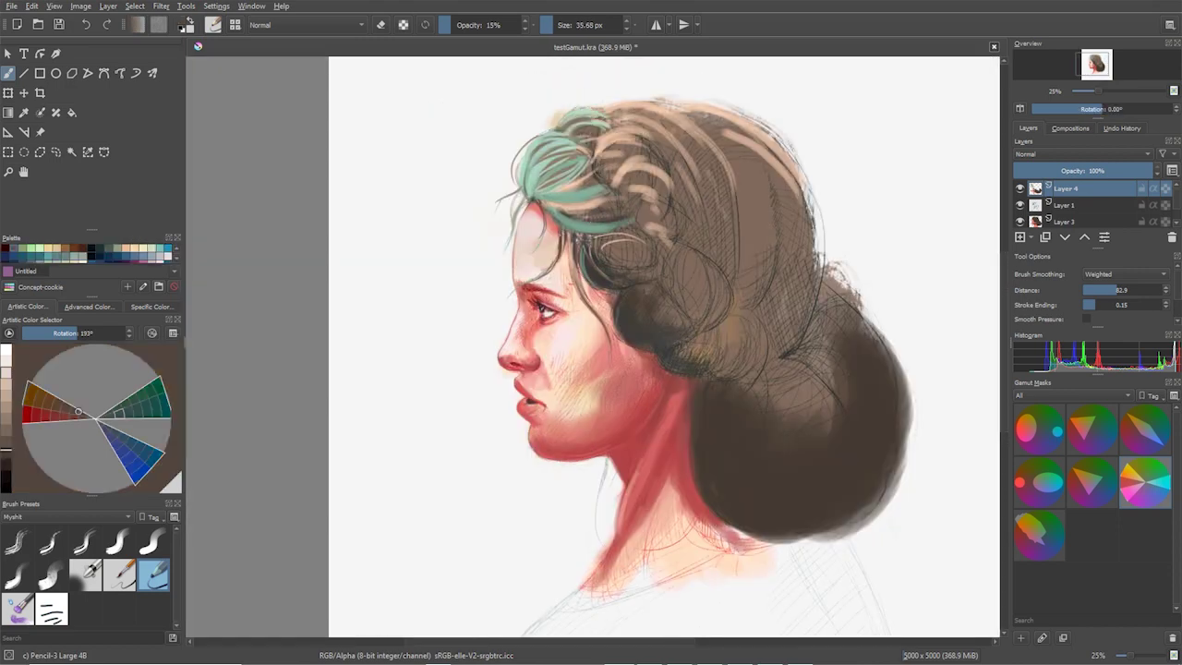
left_click(644, 371, "ctrl")
left_click_drag(565, 314, 562, 305)
left_click(637, 309, "ctrl")
left_click_drag(545, 193, 635, 209)
mouse_move(637, 135)
left_mouse_down()
mouse_move(598, 176)
mouse_move(539, 167)
left_mouse_up()
left_click(600, 166, "ctrl")
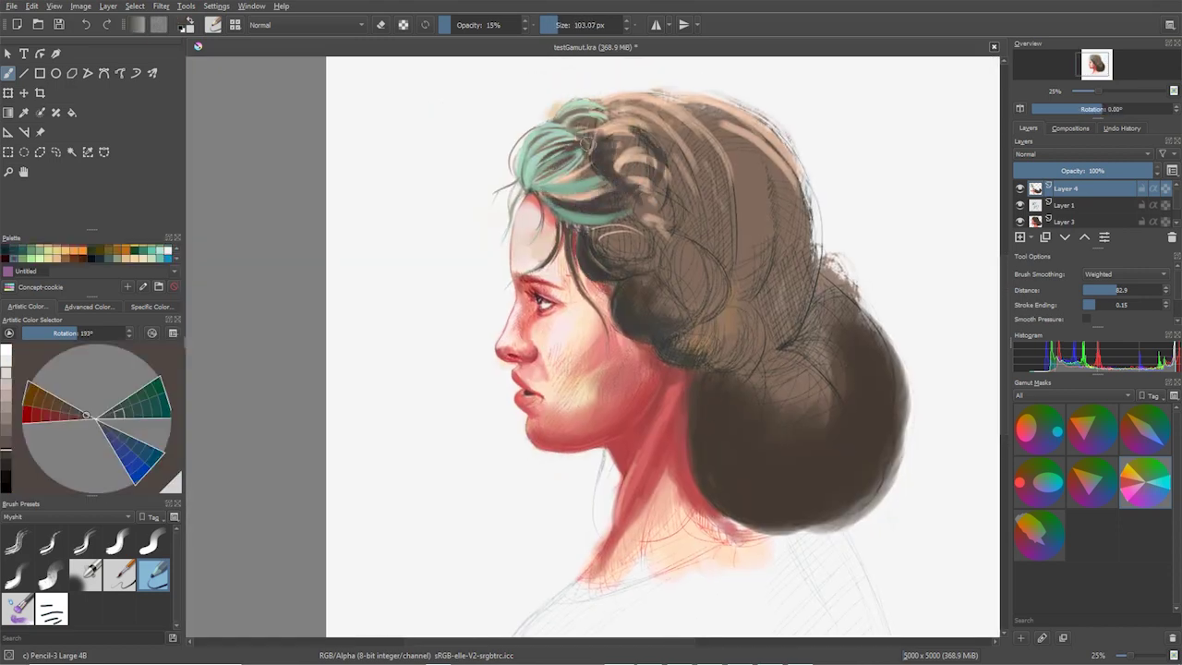
Step: Zoom out, reduce the brush size and refine the strands along the lower edge of the front braid
key("minus")
key("minus")
key("bracketleft")
key("bracketleft")
left_click(578, 195, "ctrl")
left_click_drag(573, 184, 596, 194)
Step: Turn the canvas upside down and blend the front braid strands with tones sampled from the hair
key("4")
key("4")
key("4")
key("4")
key("4")
key("4")
key("4")
key("4")
key("4")
key("4")
key("4")
key("4")
left_click_drag(591, 480, 542, 264)
mouse_move(556, 280)
left_mouse_down()
mouse_move(545, 305)
mouse_move(574, 282)
left_mouse_up()
left_click(547, 298, "ctrl")
left_click(573, 290, "ctrl")
left_click(573, 290, "ctrl")
left_click(544, 291, "ctrl")
key("m")
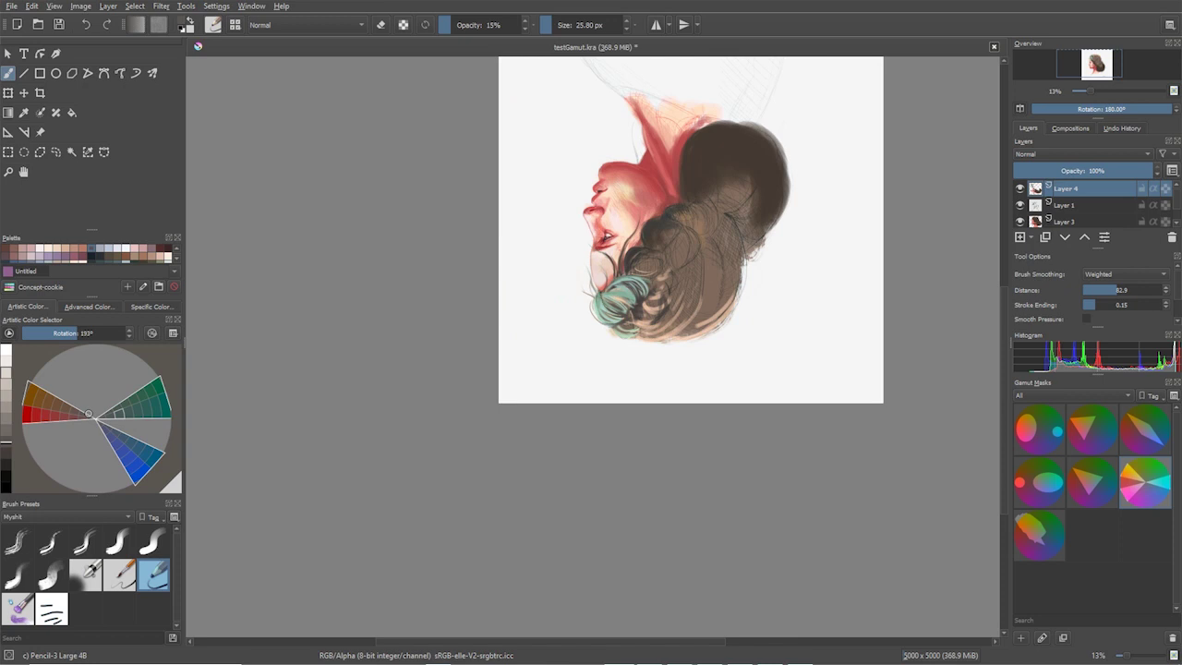
Step: Return the canvas upright and define the strands at the forehead and temple with sampled hair tones
key("m")
key("5")
scroll(591, 300, "up", 1)
mouse_move(592, 312)
left_mouse_down()
mouse_move(588, 331)
mouse_move(604, 335)
left_mouse_up()
mouse_move(604, 333)
left_mouse_down()
mouse_move(597, 323)
mouse_move(654, 341)
left_mouse_up()
left_click(649, 342, "ctrl")
left_click(605, 294, "ctrl")
Step: Glaze the whole hair mass with a sampled dark brown using a very large brush
left_click(655, 392, "ctrl")
mouse_move(591, 309)
left_mouse_down()
mouse_move(628, 308)
mouse_move(674, 360)
left_mouse_up()
mouse_move(683, 351)
left_mouse_down()
mouse_move(730, 422)
mouse_move(771, 452)
left_mouse_up()
mouse_move(647, 281)
left_mouse_down()
mouse_move(779, 412)
mouse_move(808, 416)
left_mouse_up()
Step: Choose a medium green from the green wedge and paint highlight strands over the crown, lower curls and bun edge
left_click(124, 401)
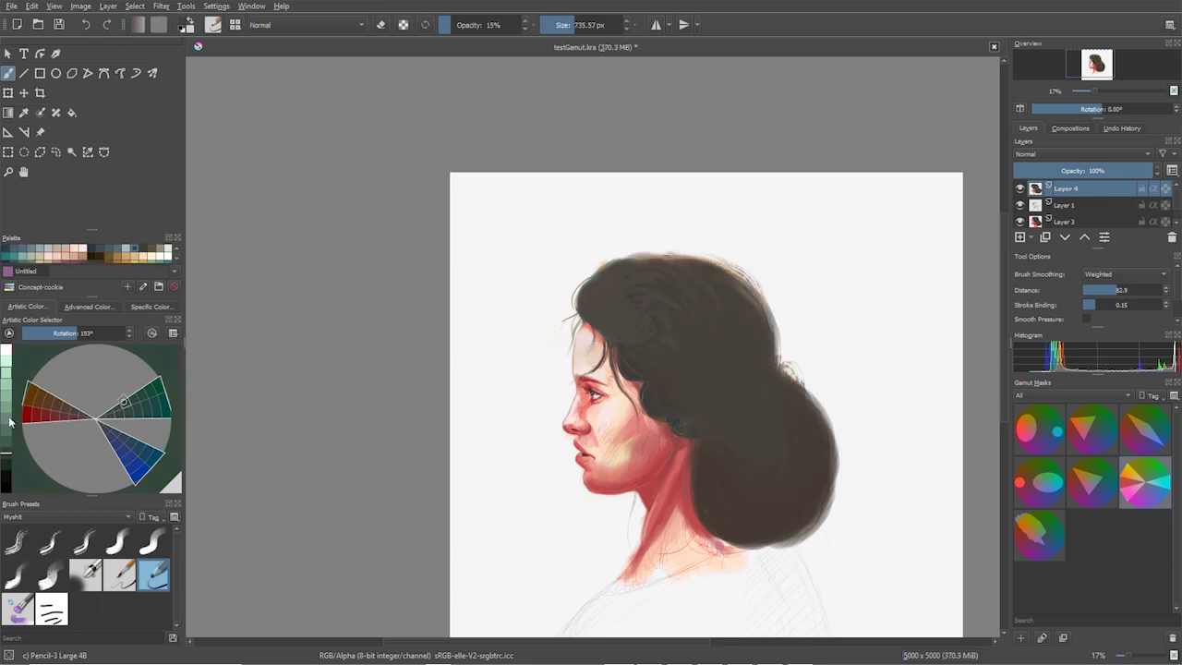
left_click(9, 418)
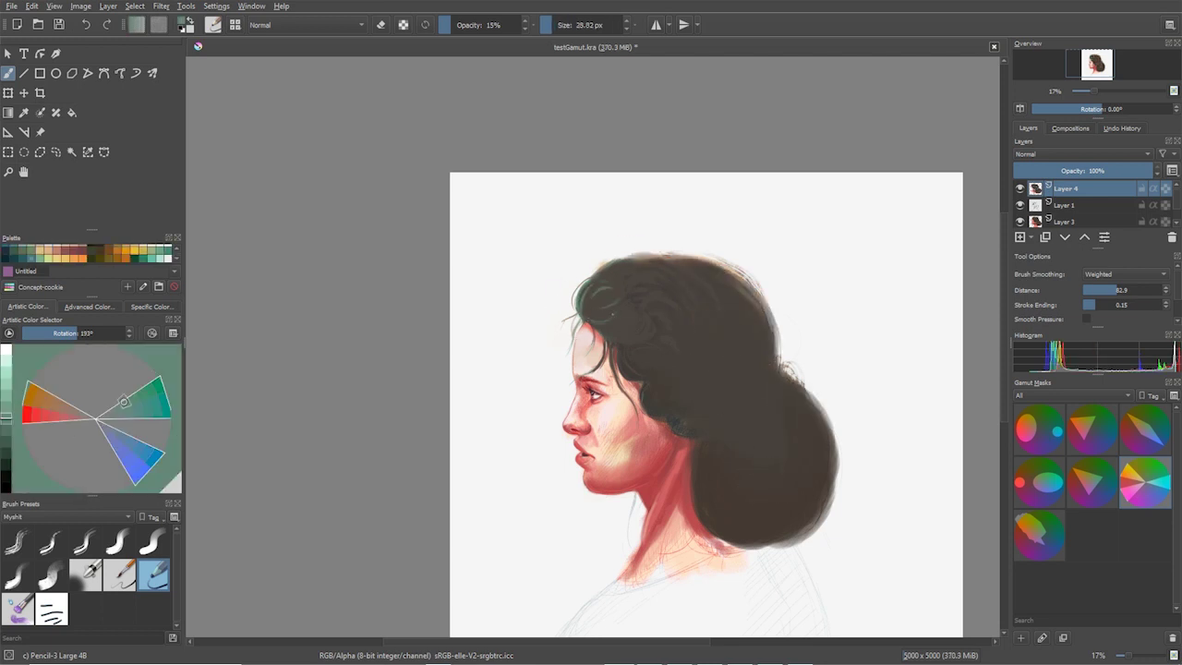
left_click_drag(638, 311, 639, 286)
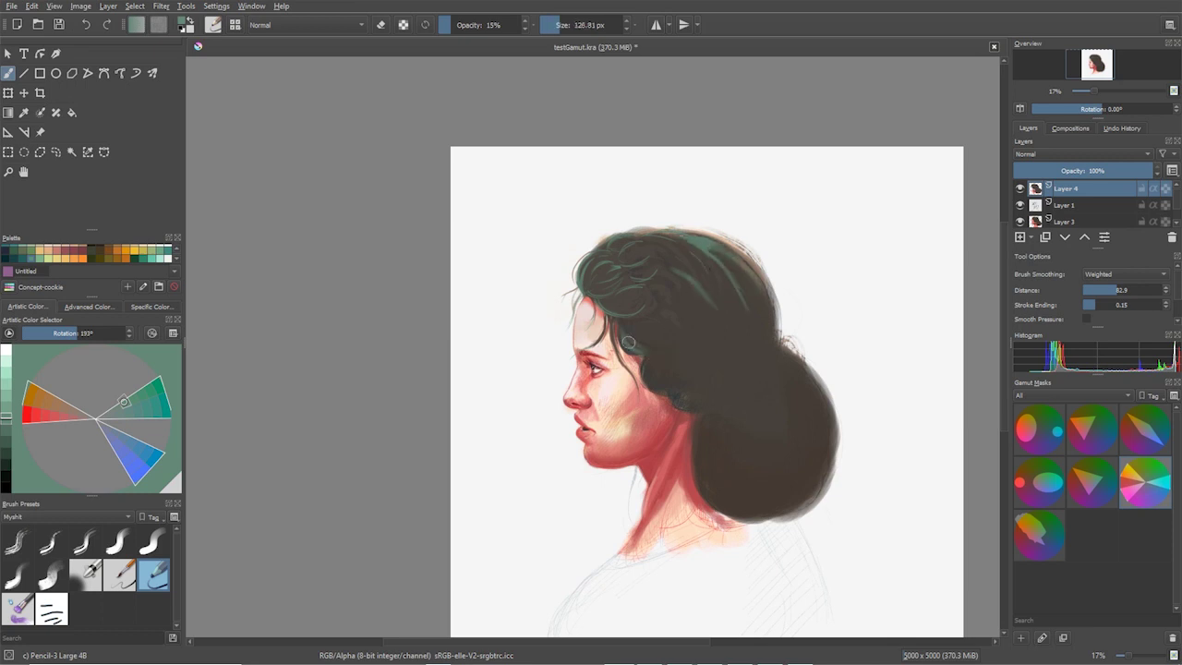
scroll(609, 312, "down", 2)
left_click_drag(645, 234, 667, 220)
mouse_move(676, 300)
left_mouse_down()
mouse_move(676, 288)
mouse_move(692, 344)
left_mouse_up()
left_click_drag(694, 345, 702, 333)
Step: Accent the front braids with a more saturated green and a tan from the orange part of the wedge
left_click(147, 407)
left_click_drag(619, 163, 638, 153)
left_click_drag(637, 199, 586, 185)
left_click(67, 407)
scroll(600, 185, "down", 1)
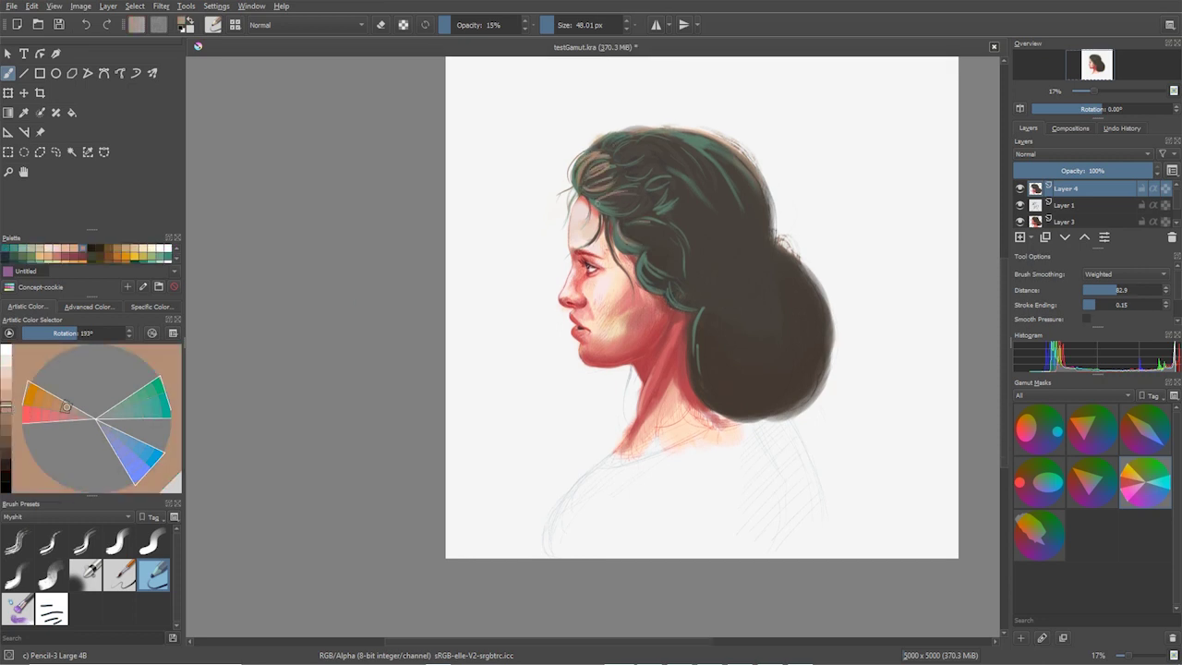
Step: Choose a very dark, muted brown from the orange part of the wedge for the front hair
left_click(135, 459)
left_click(76, 411)
left_click(6, 464)
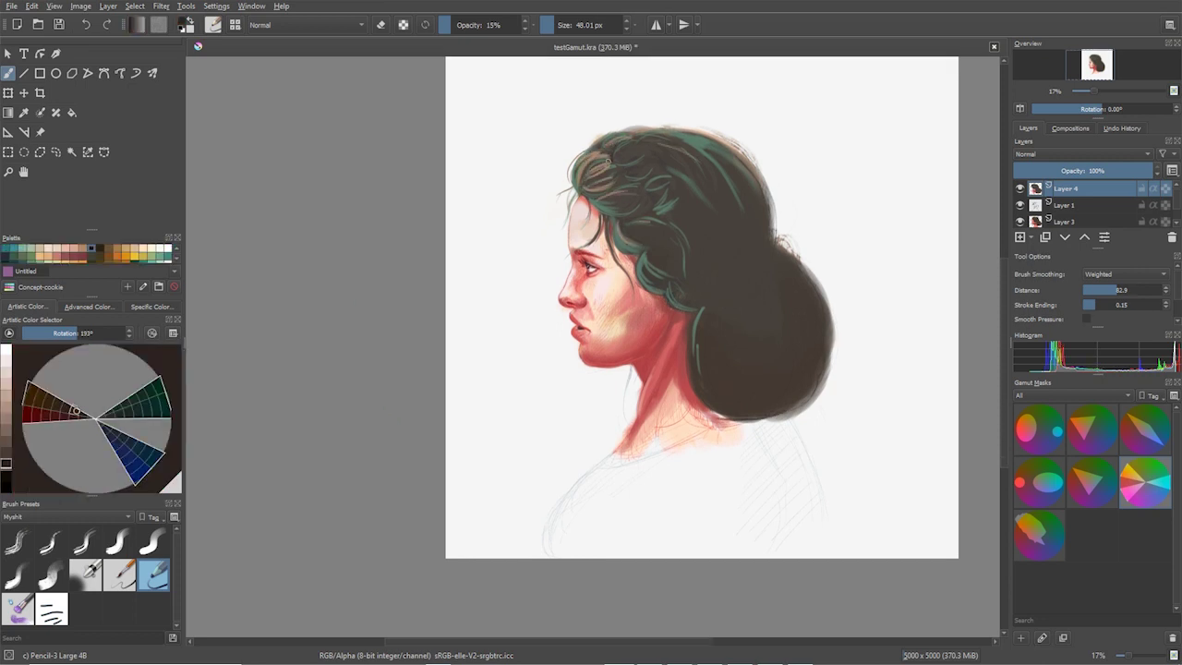